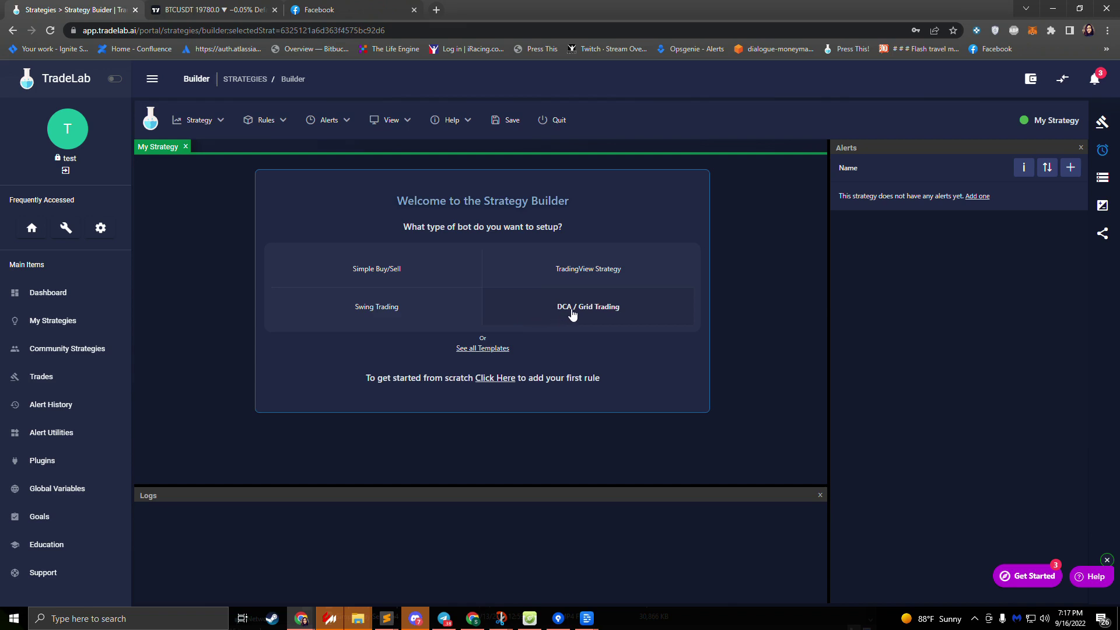
Create a DCA / Grid Trading strategy and complete its guided market setup with exchange bb test and symbol ETHUSDT
click(540, 314)
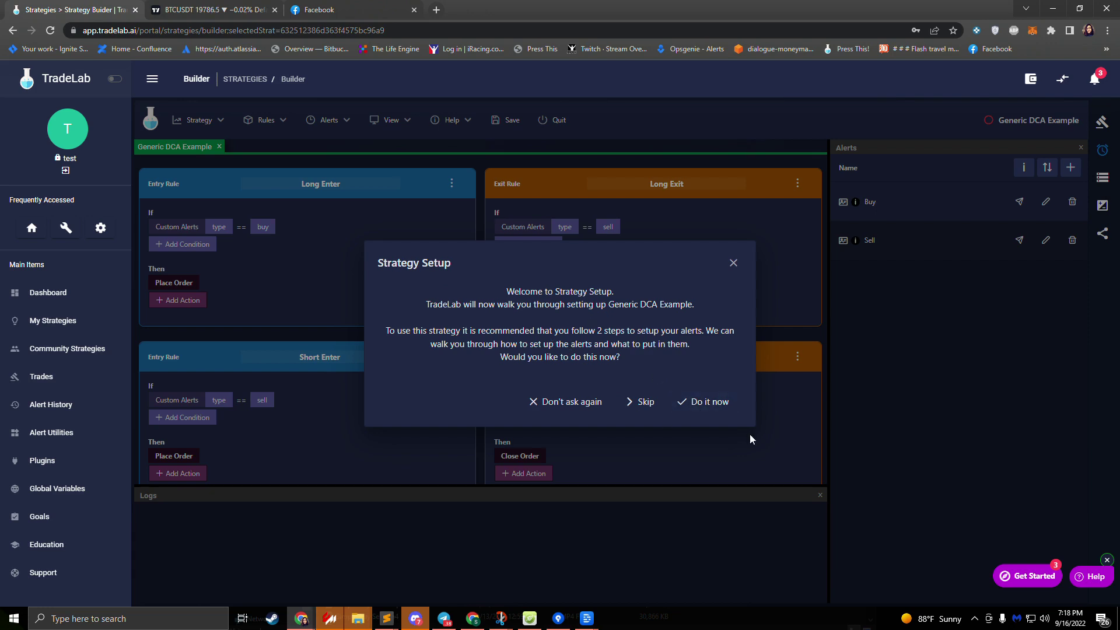
click(707, 408)
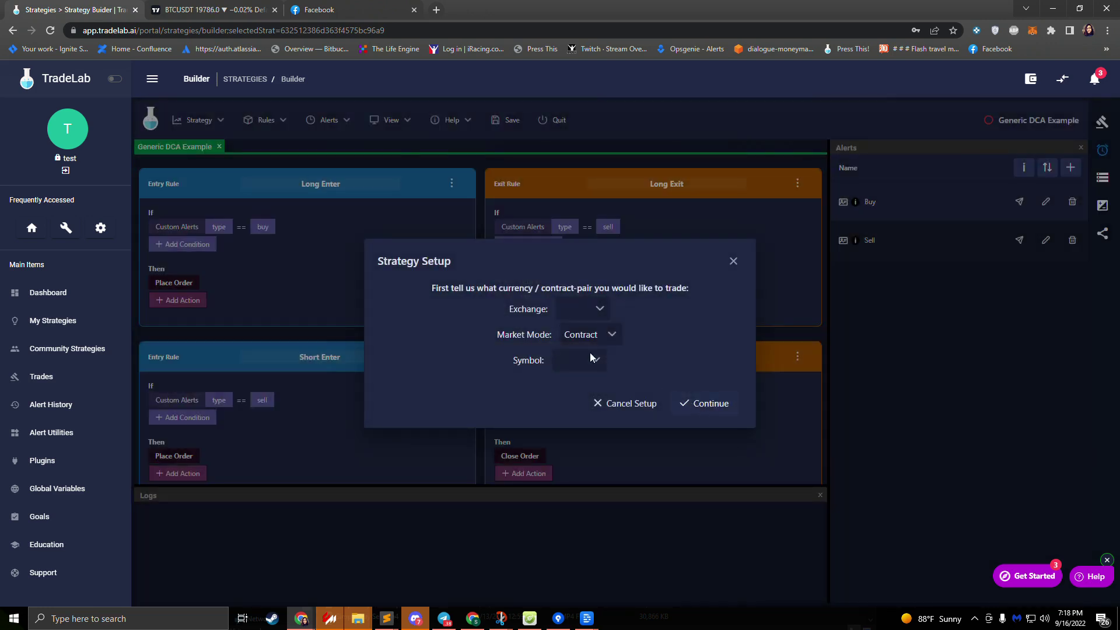
click(586, 316)
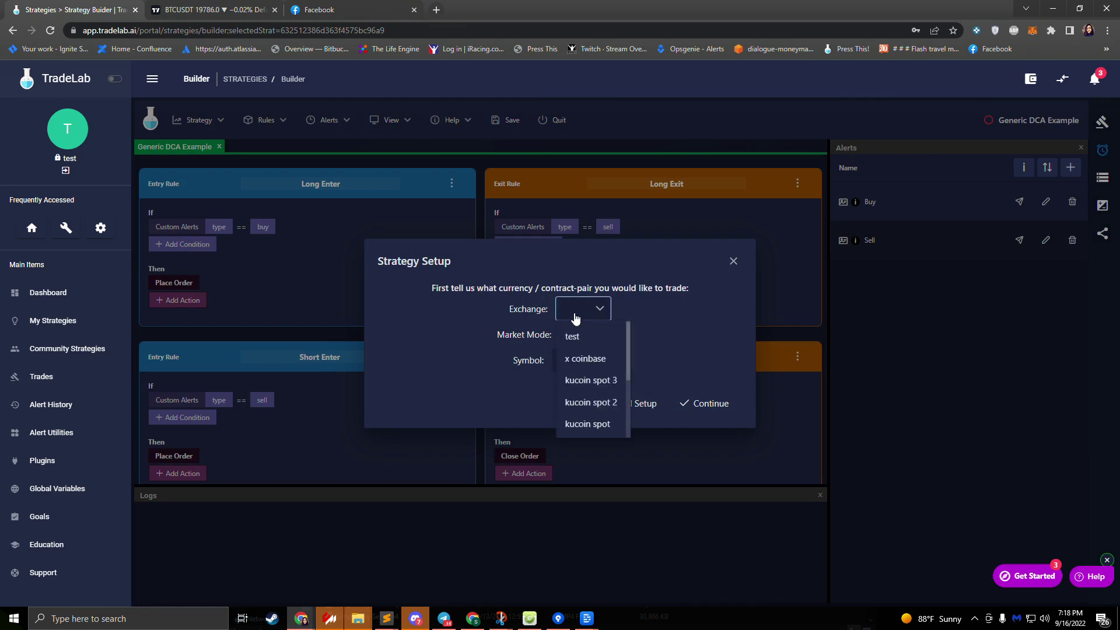
scroll(580, 405, down, 3)
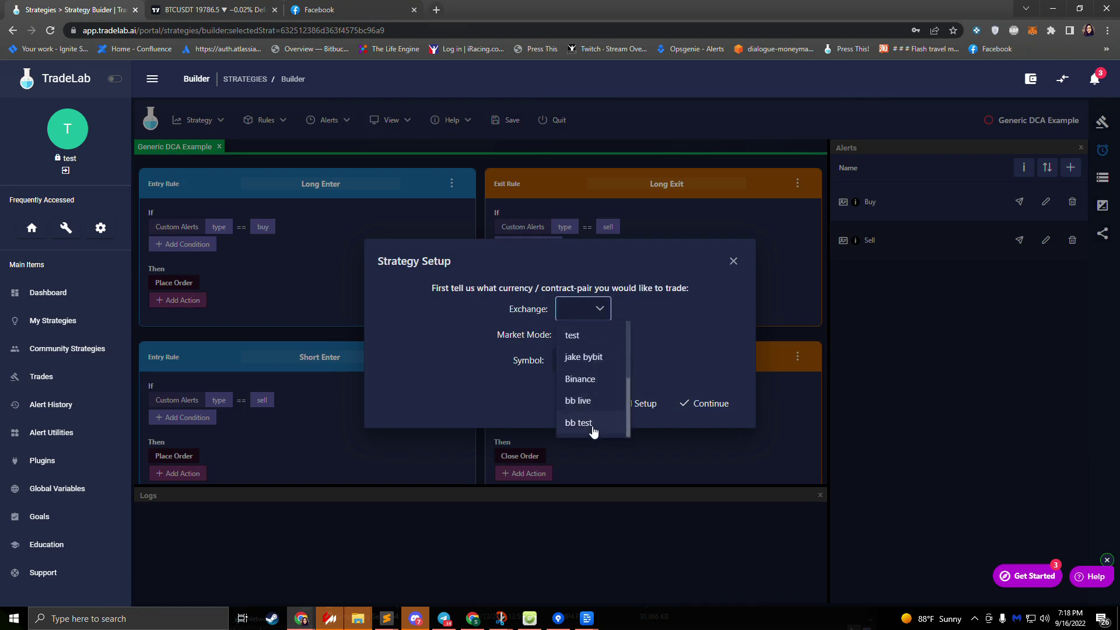
click(591, 429)
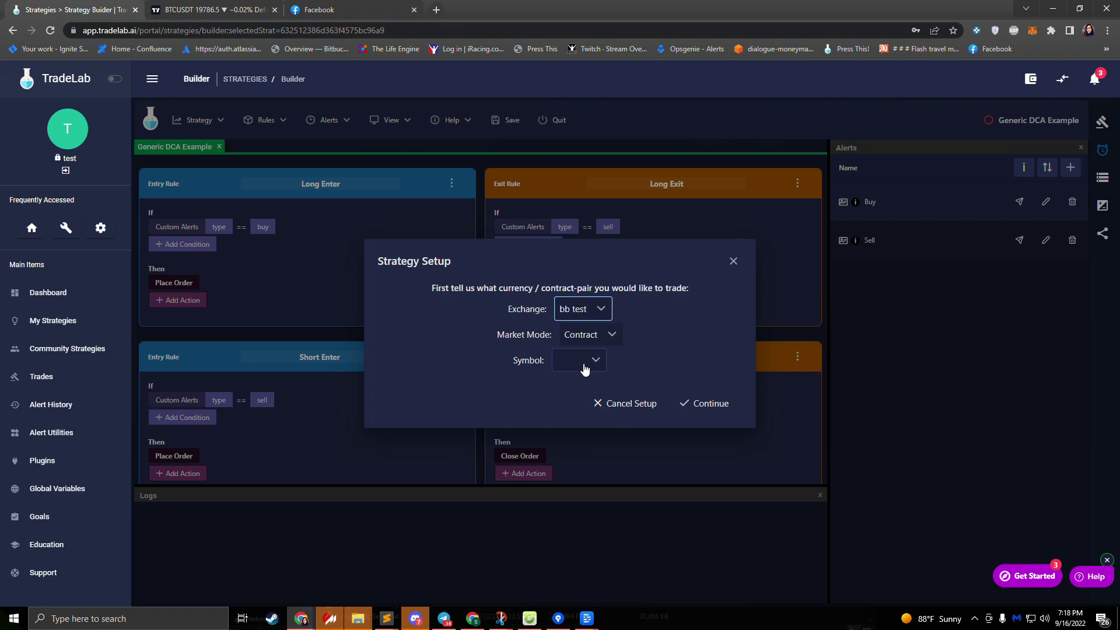
click(584, 369)
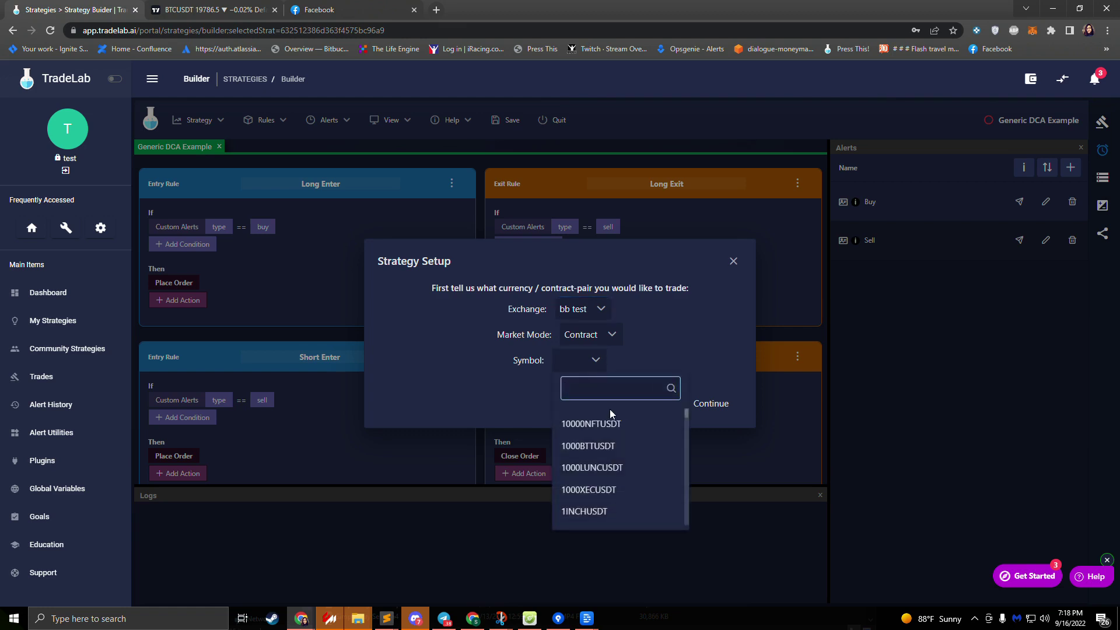
text(ETH)
click(592, 447)
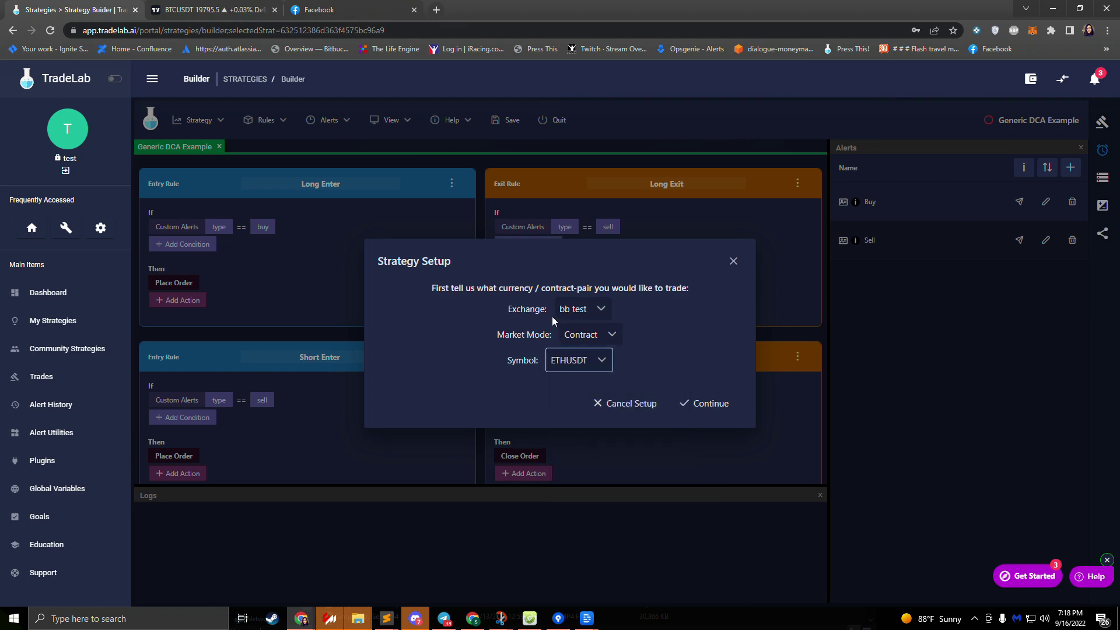
click(710, 404)
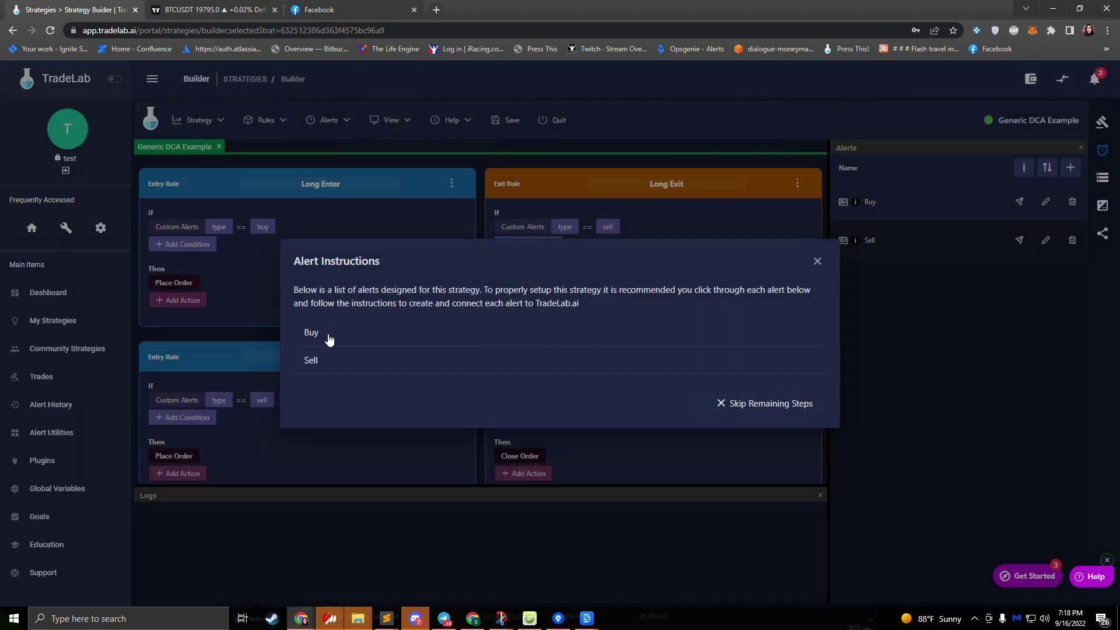
Copy the message from the Buy alert's instructions and switch to the TradingView chart, dismissing the indicators dialog
click(327, 334)
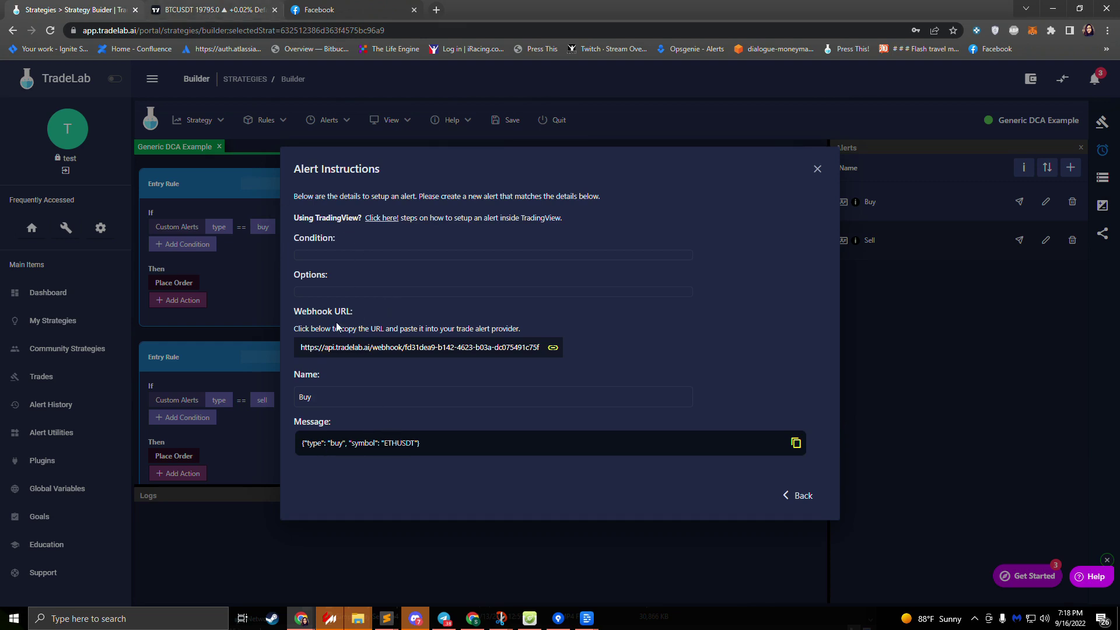
click(375, 449)
click(225, 10)
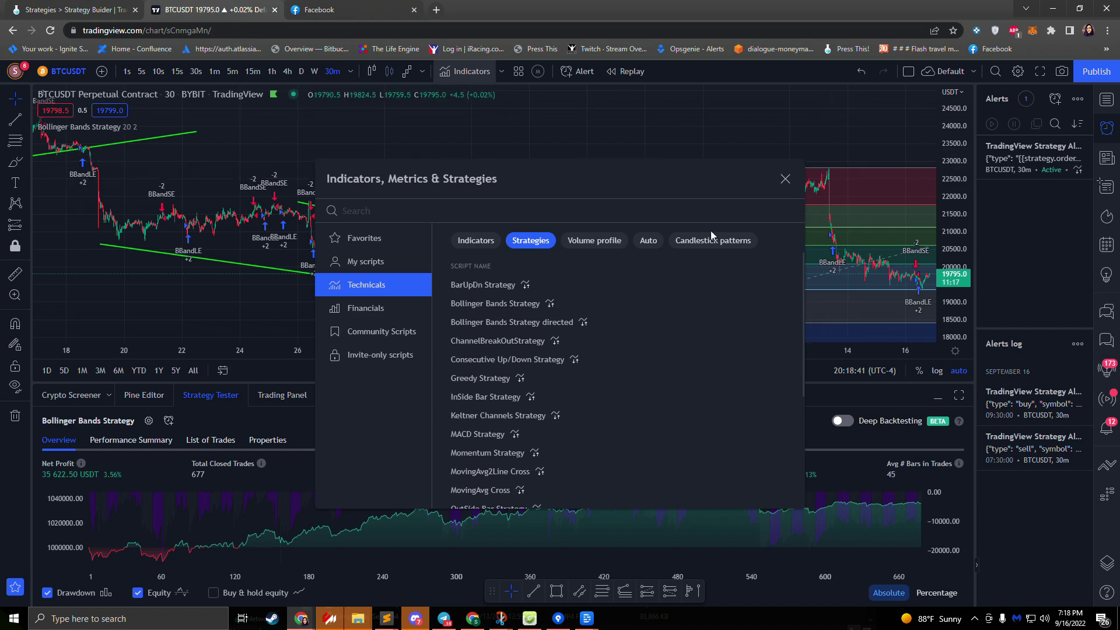
click(785, 178)
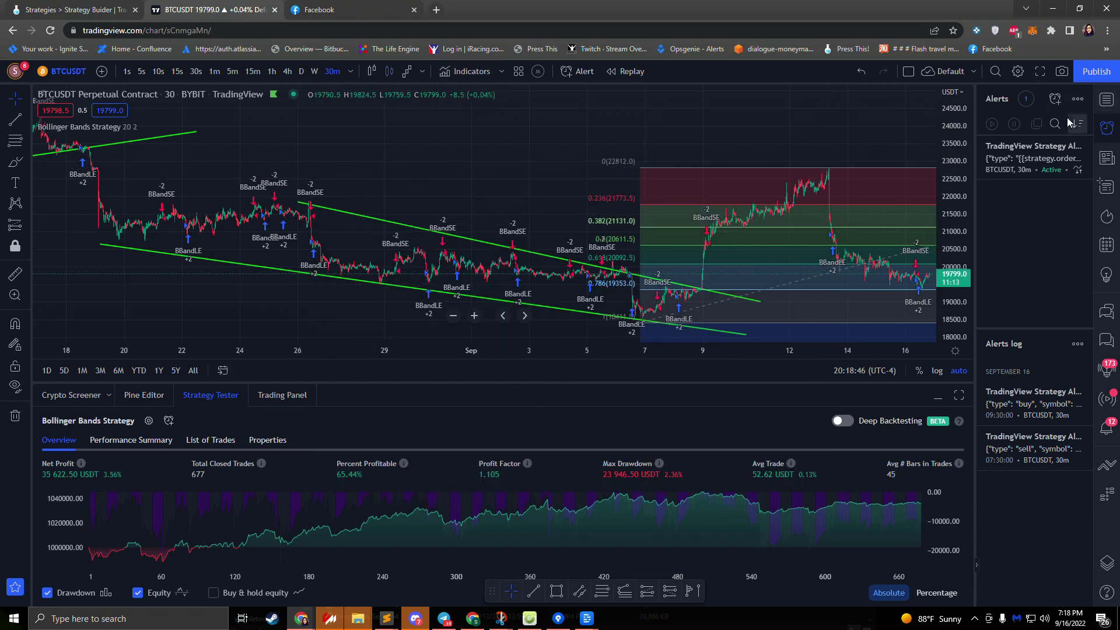
Start a new BTCUSDT alert and replace its message with the copied {"type": "buy", "symbol": "ETHUSDT"} text
click(1055, 100)
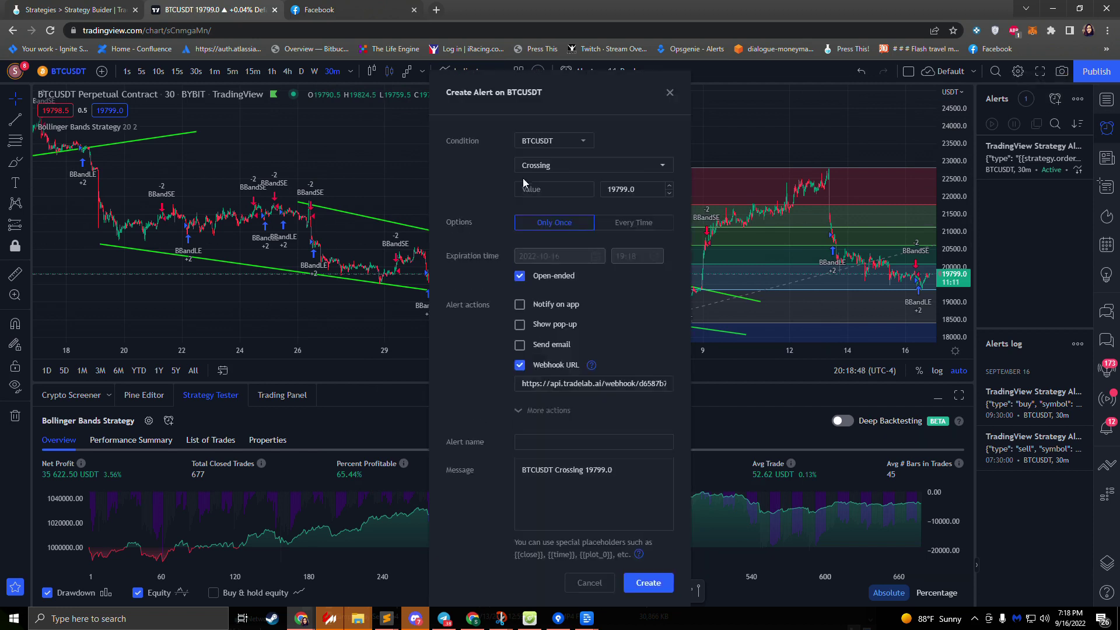
click(572, 137)
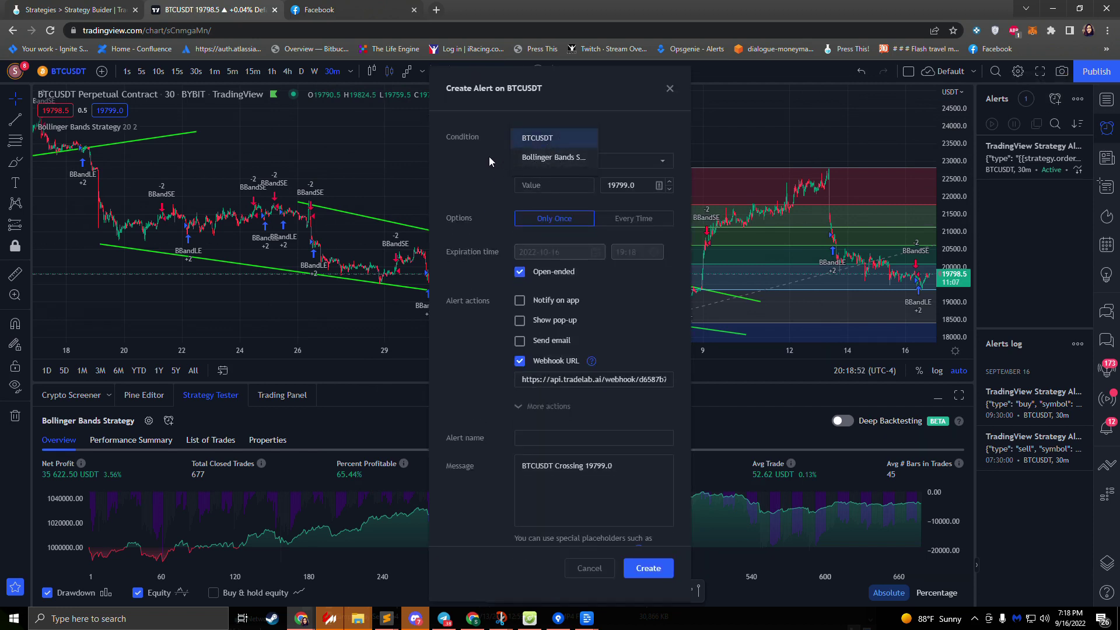
click(512, 159)
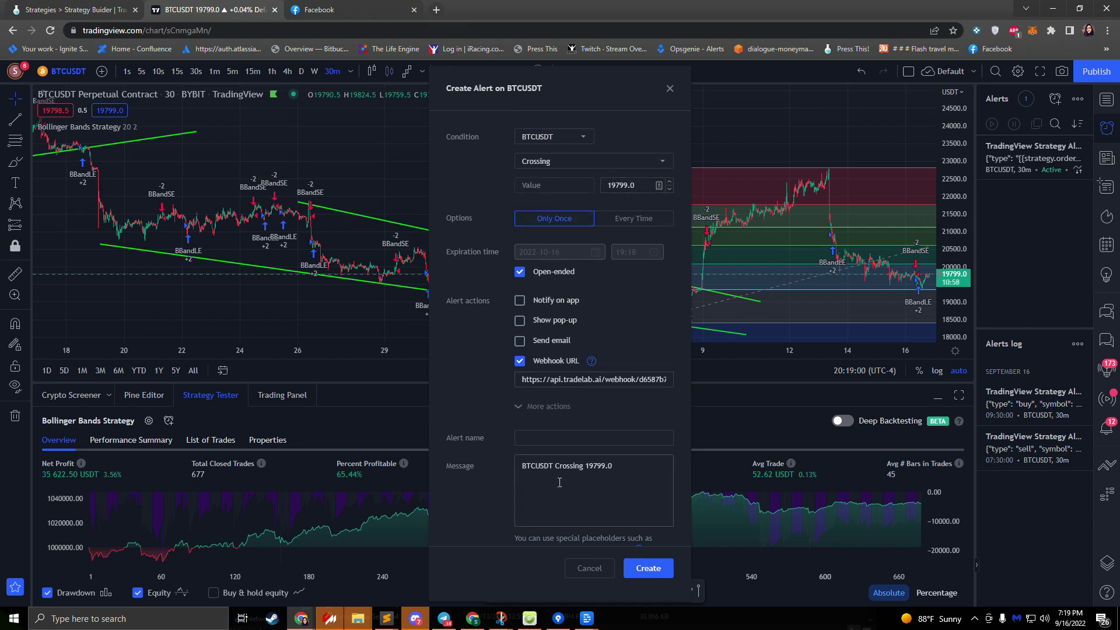
click(632, 474)
key(ctrl+a)
key(BackSpace)
key(ctrl+v)
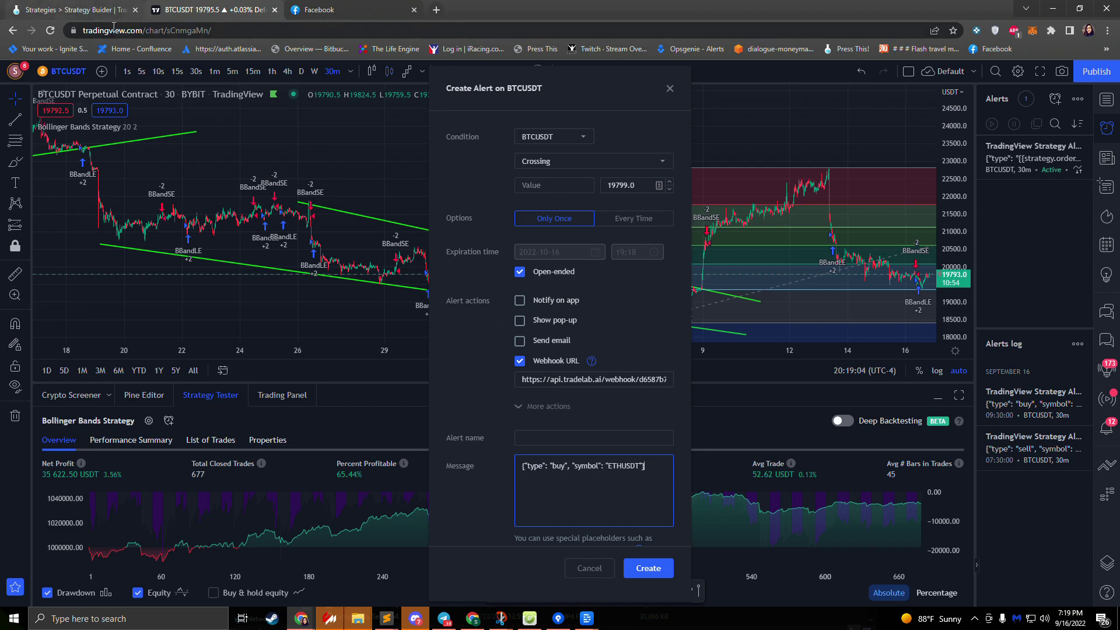
Copy the webhook URL from the TradeLab alert instructions and replace the TradingView alert's webhook URL with it
click(87, 12)
click(429, 353)
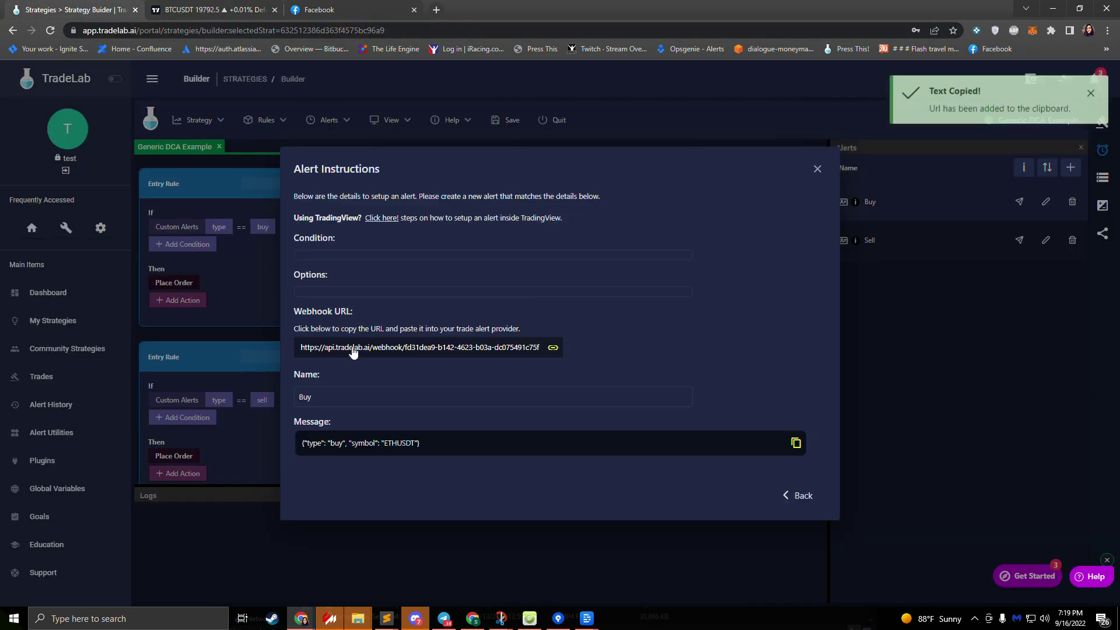
click(210, 10)
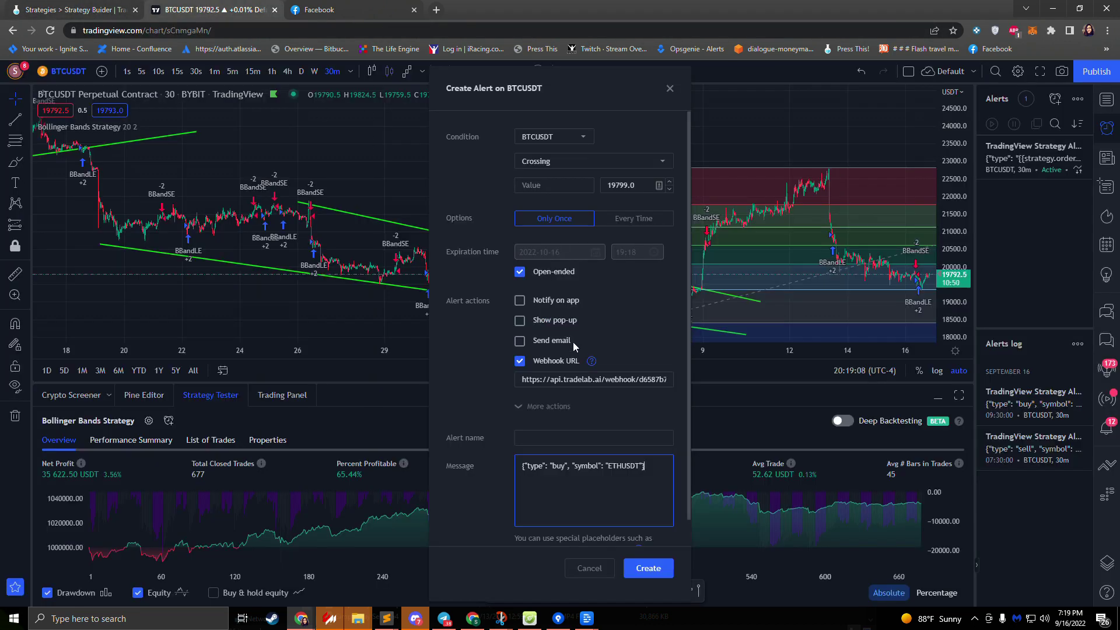
triple_click(567, 382)
key(ctrl+v)
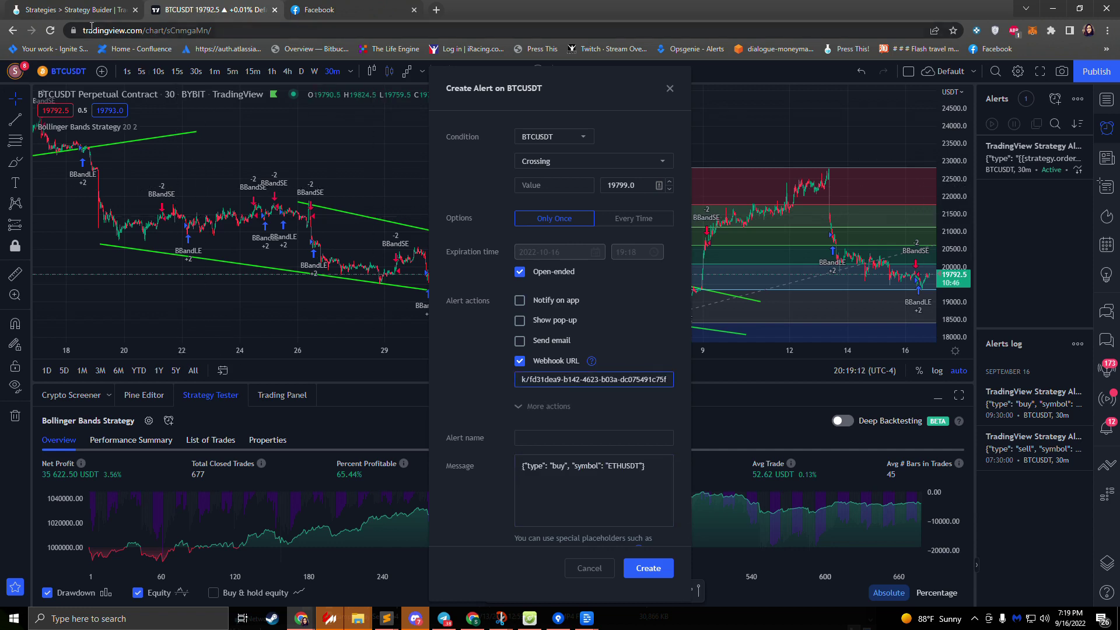
Name the alert "Buy DCA" and create it
click(555, 438)
text(Buy)
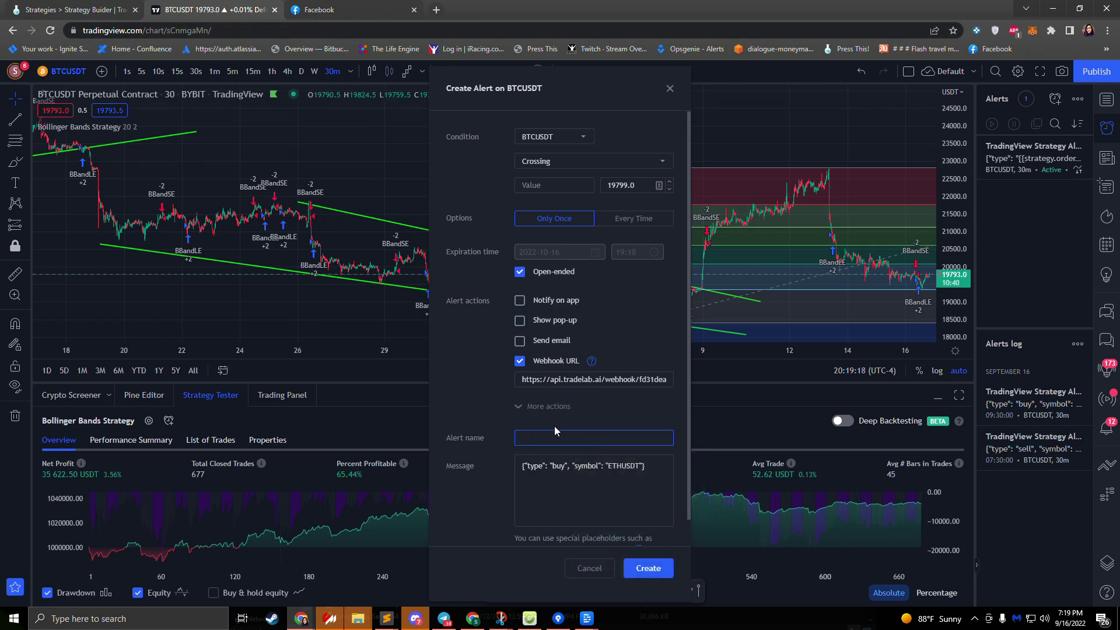
text( DCA)
click(648, 567)
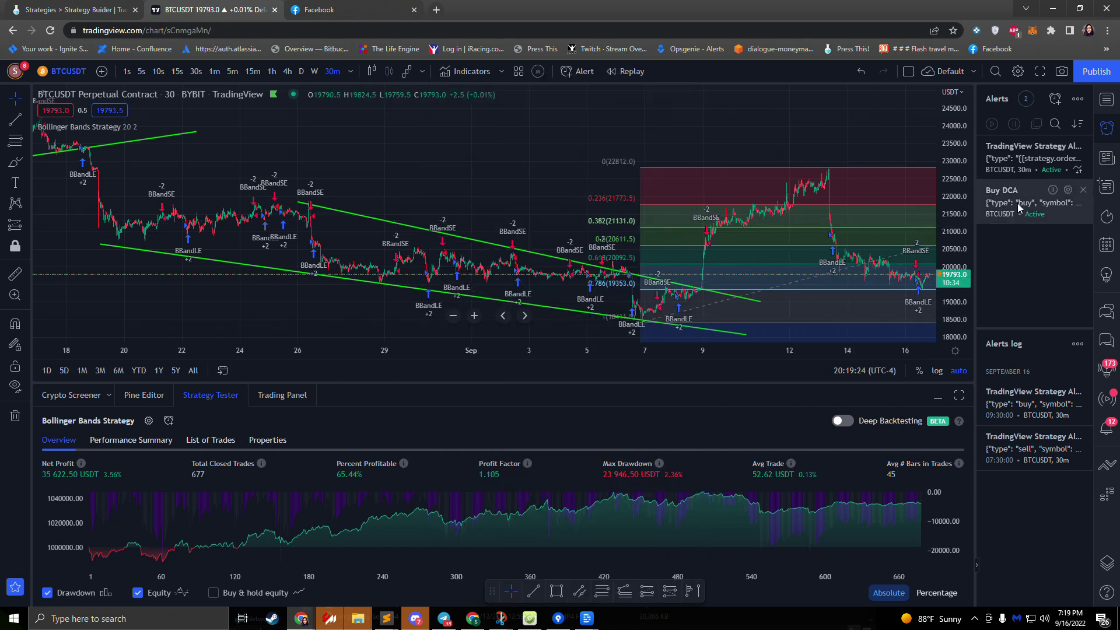
Return to TradeLab, go through the Sell alert's instructions, and finish the alert setup
mouse_move(1075, 222)
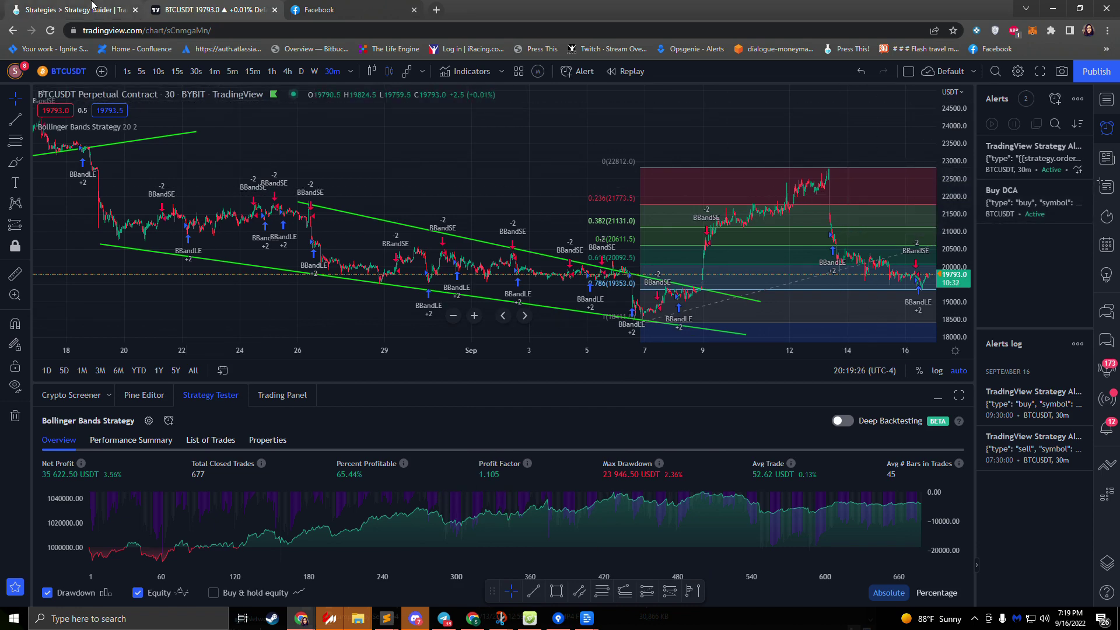
click(75, 9)
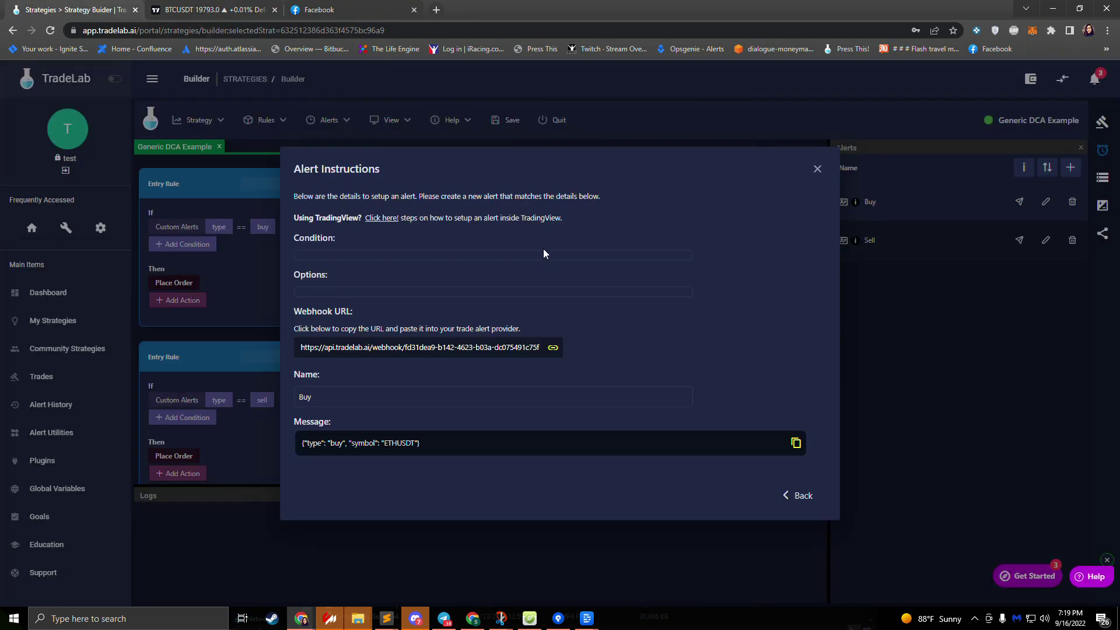
click(796, 498)
click(382, 366)
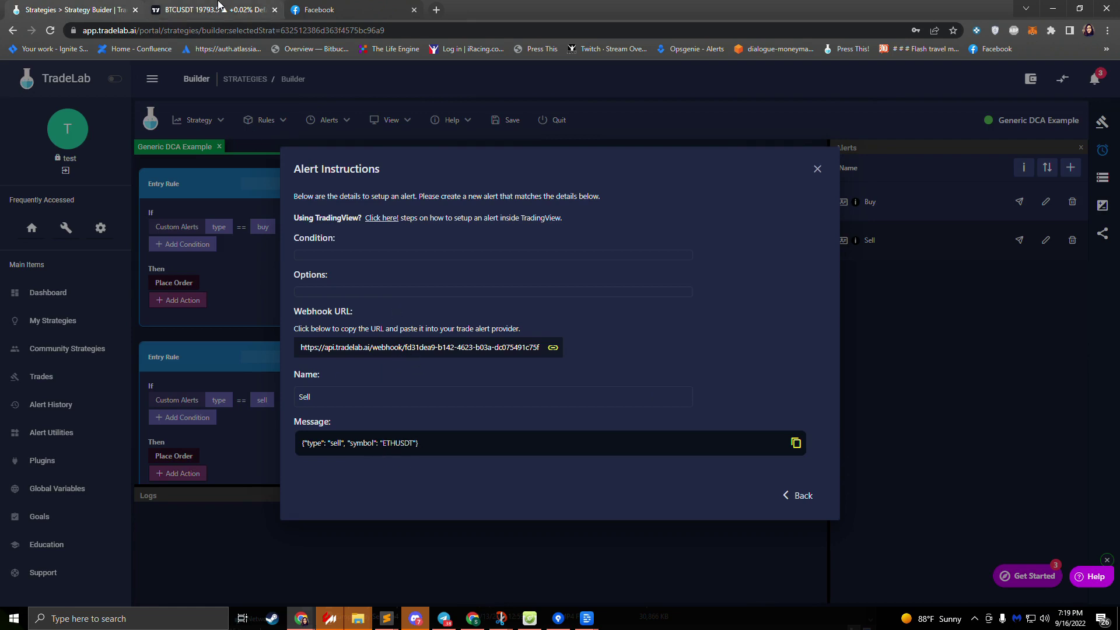
click(803, 498)
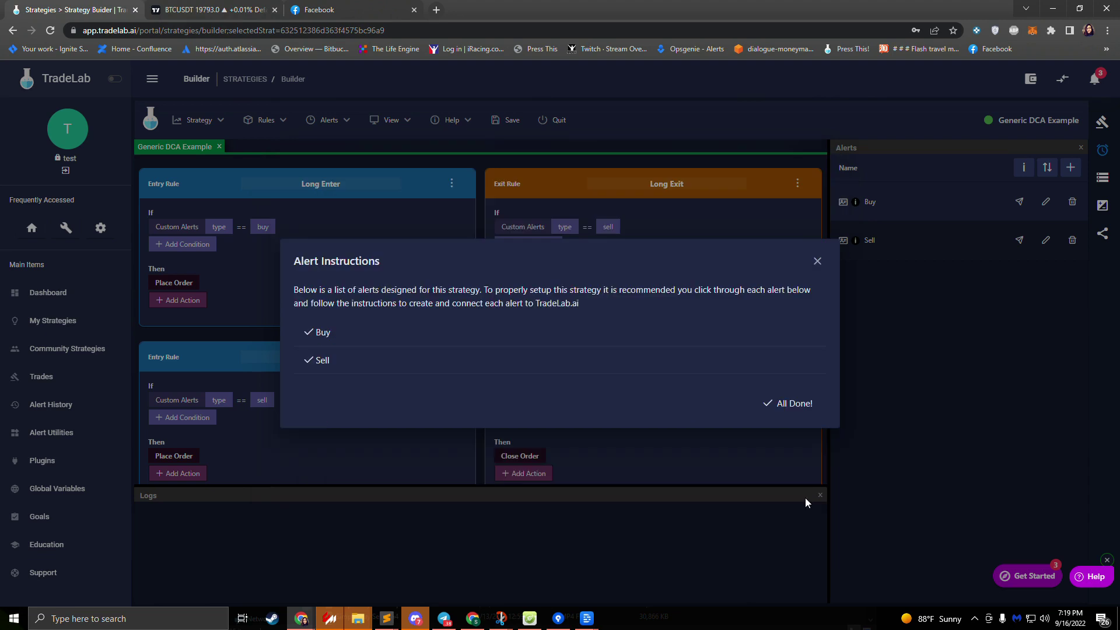
click(794, 413)
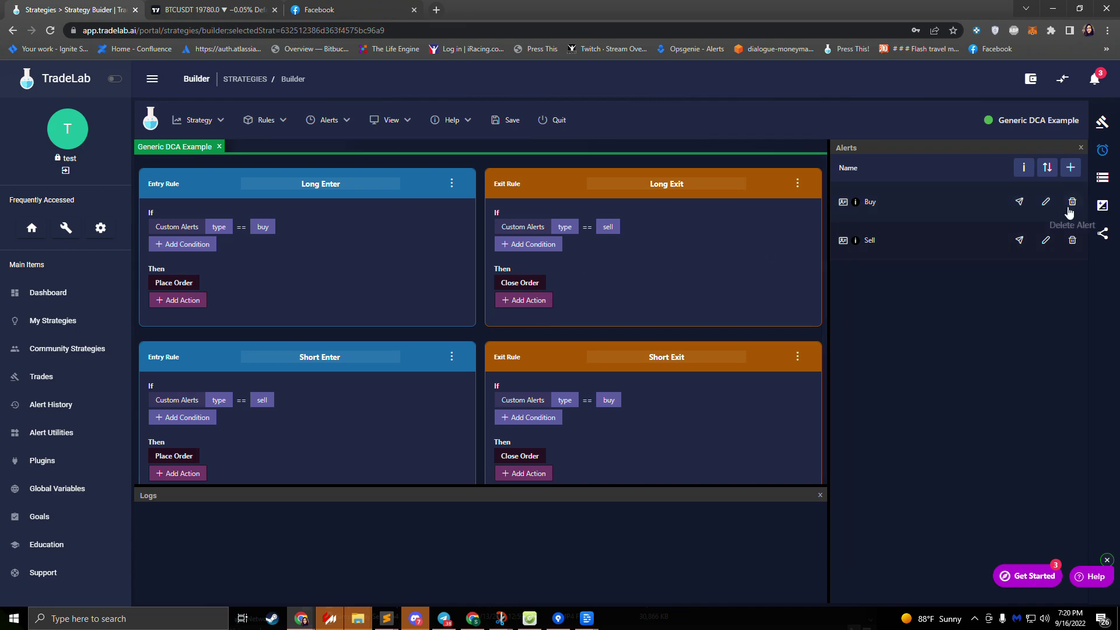
Review the strategy's take-profit and stop-loss lines and delete DCA Line 3, DCA Line 2 and DCA Line 1
click(1102, 206)
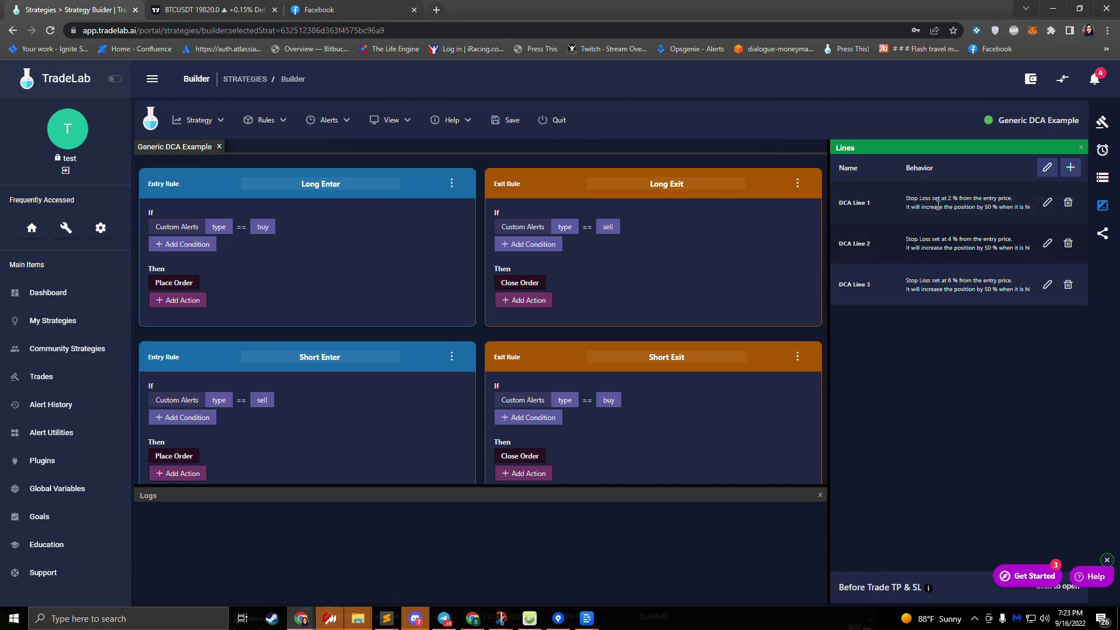
drag(961, 199, 942, 198)
drag(961, 280, 941, 281)
drag(980, 207, 993, 207)
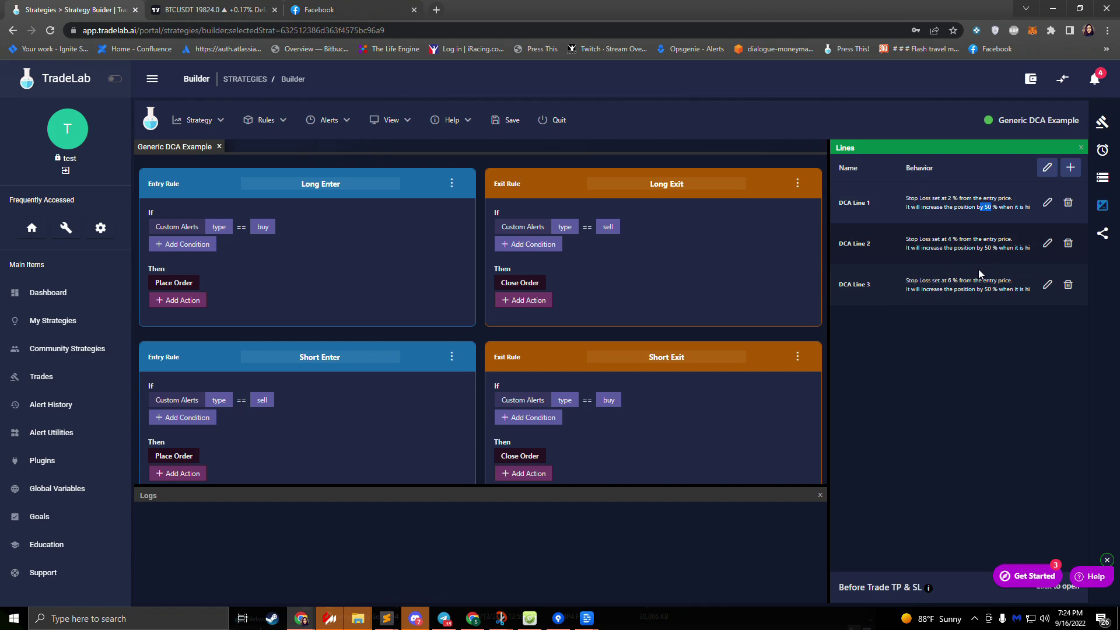
click(1069, 285)
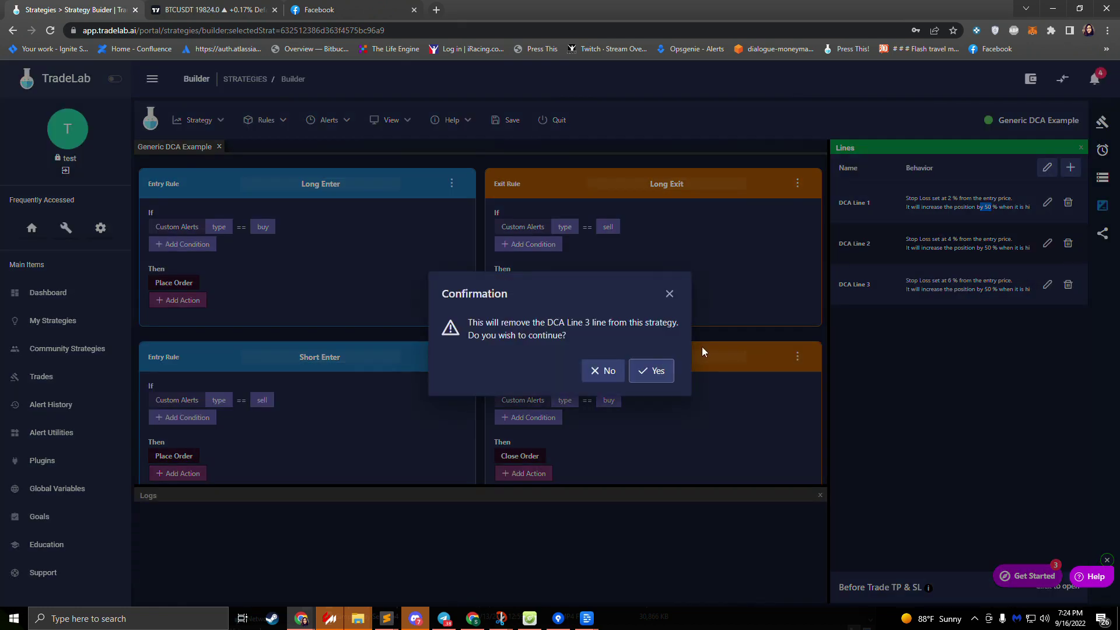
click(651, 371)
click(1069, 243)
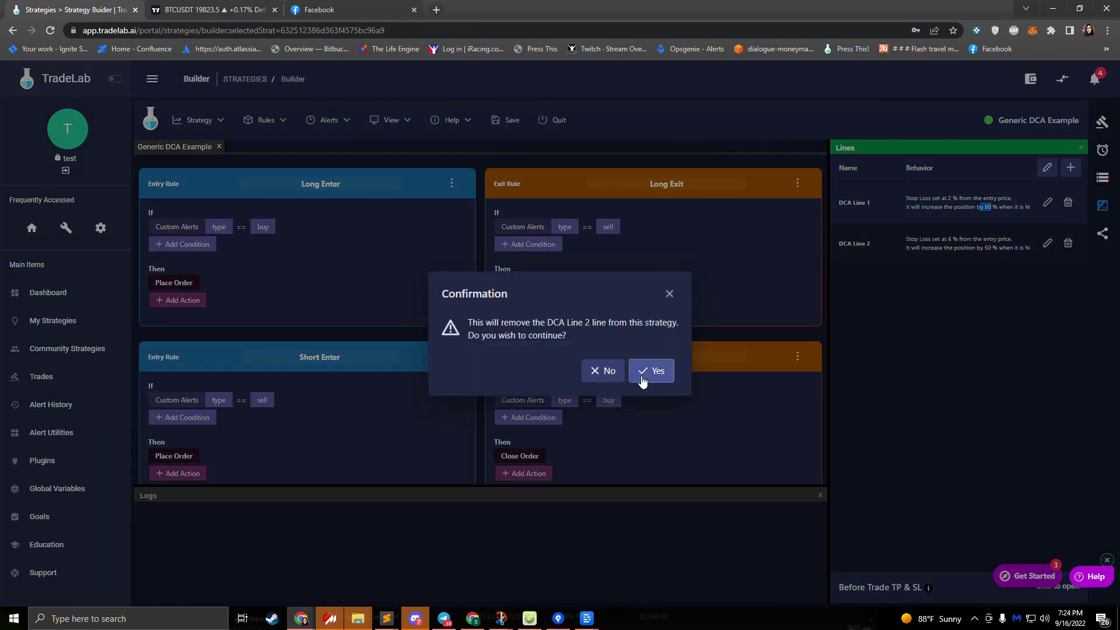
click(654, 371)
click(1068, 205)
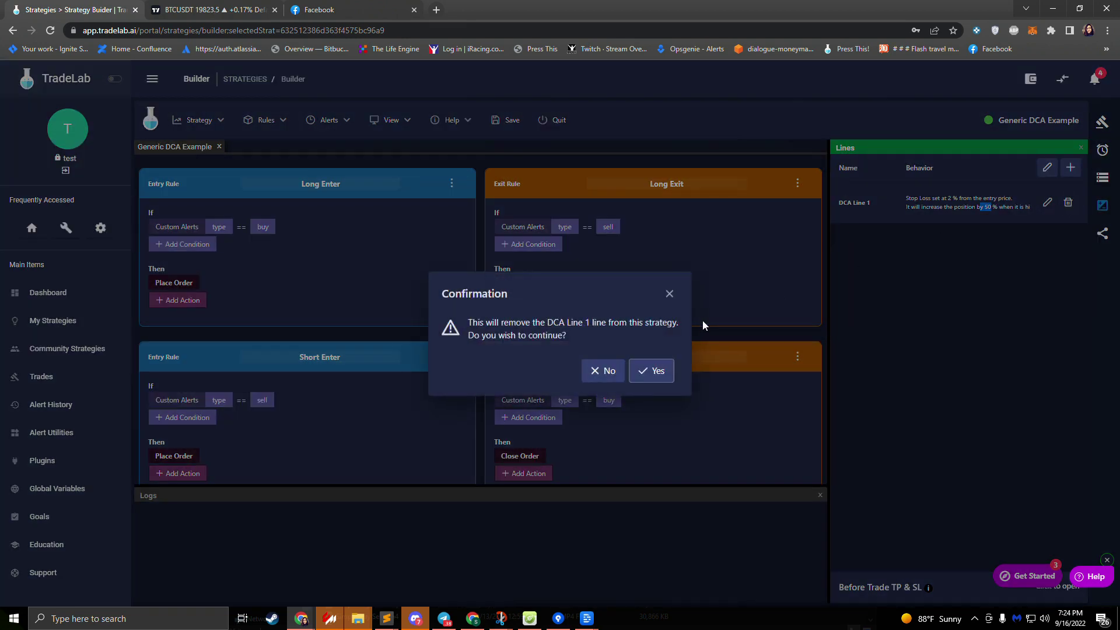
click(653, 370)
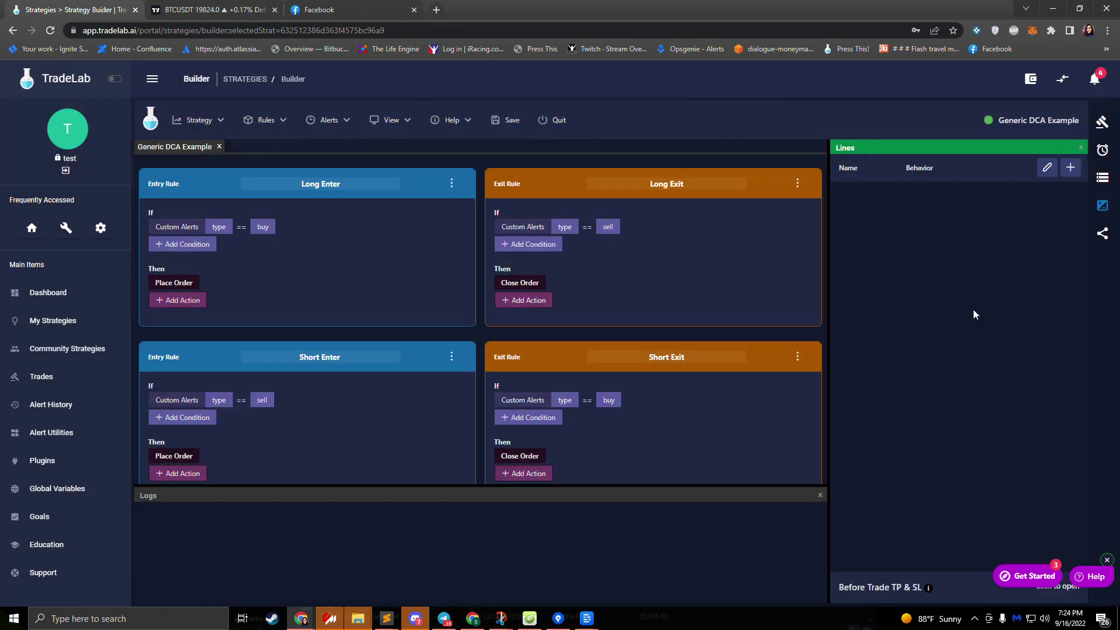
Start adding DCA lines with the TP/SL Line Builder and set the number of Stop Loss lines to 8
click(1070, 170)
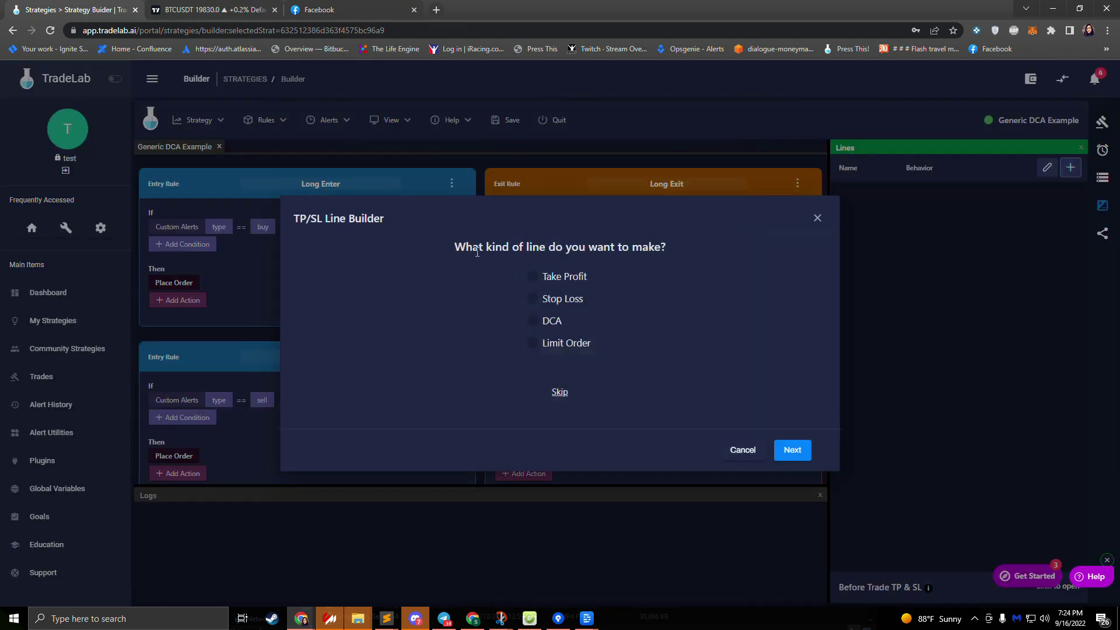
click(533, 321)
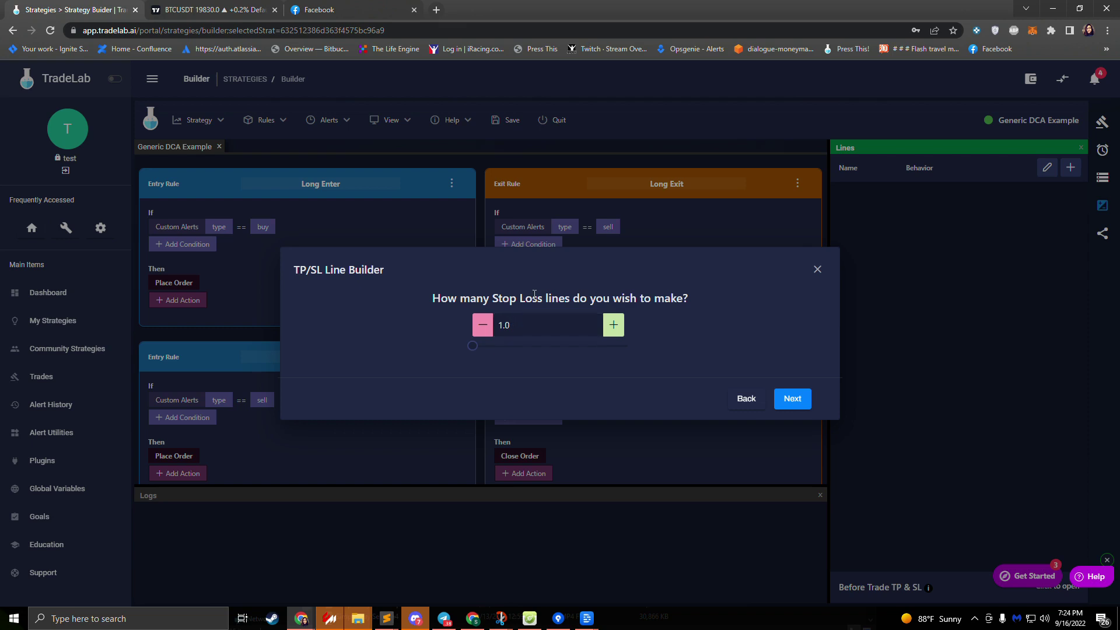
click(614, 325)
click(613, 325)
click(614, 325)
click(614, 325)
click(614, 325)
click(614, 324)
click(614, 325)
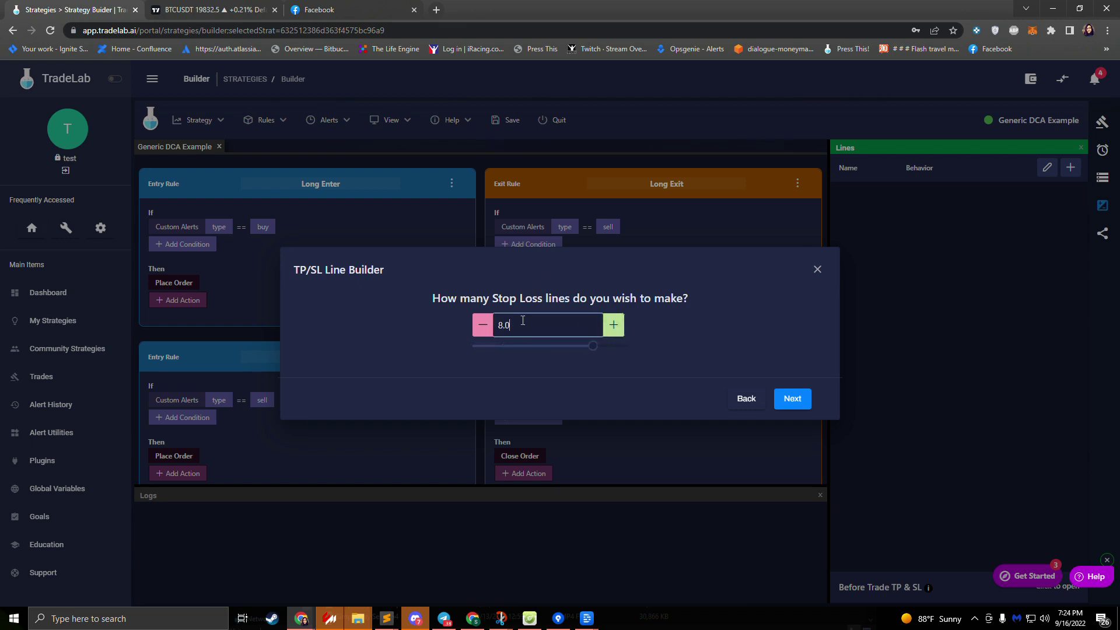
click(792, 397)
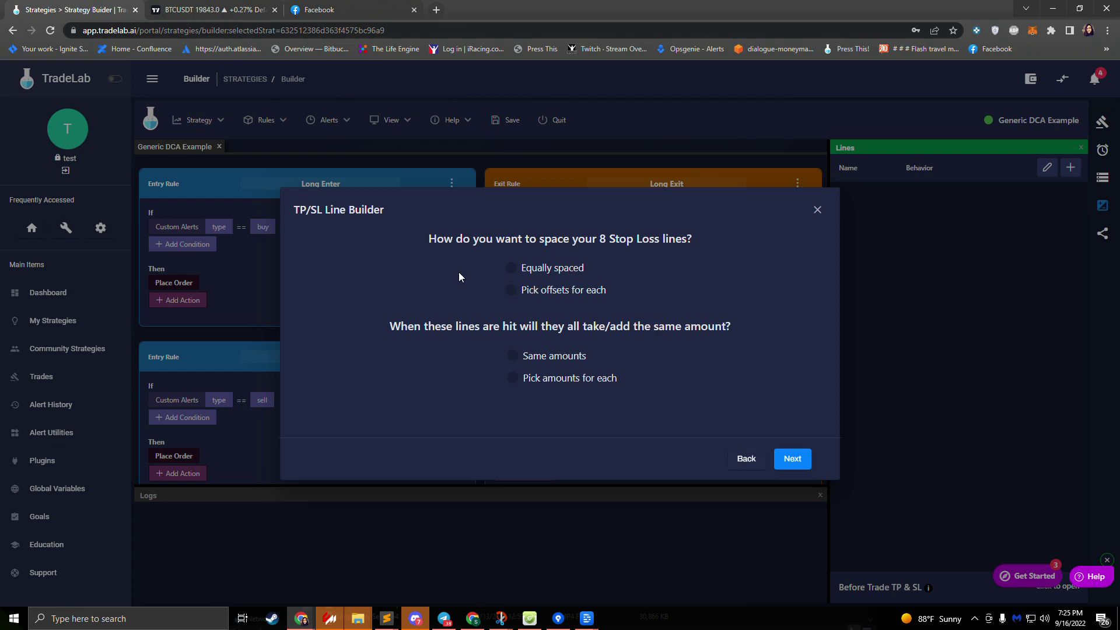
Choose to pick a separate offset and a separate amount for each of the 8 Stop Loss lines
click(512, 290)
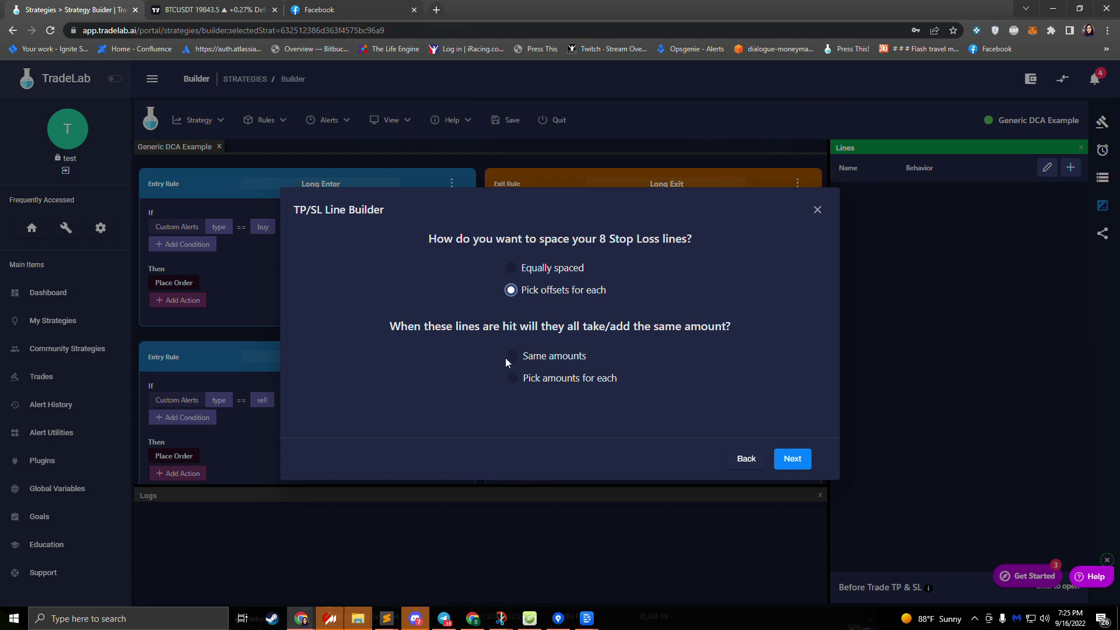
click(512, 378)
click(793, 460)
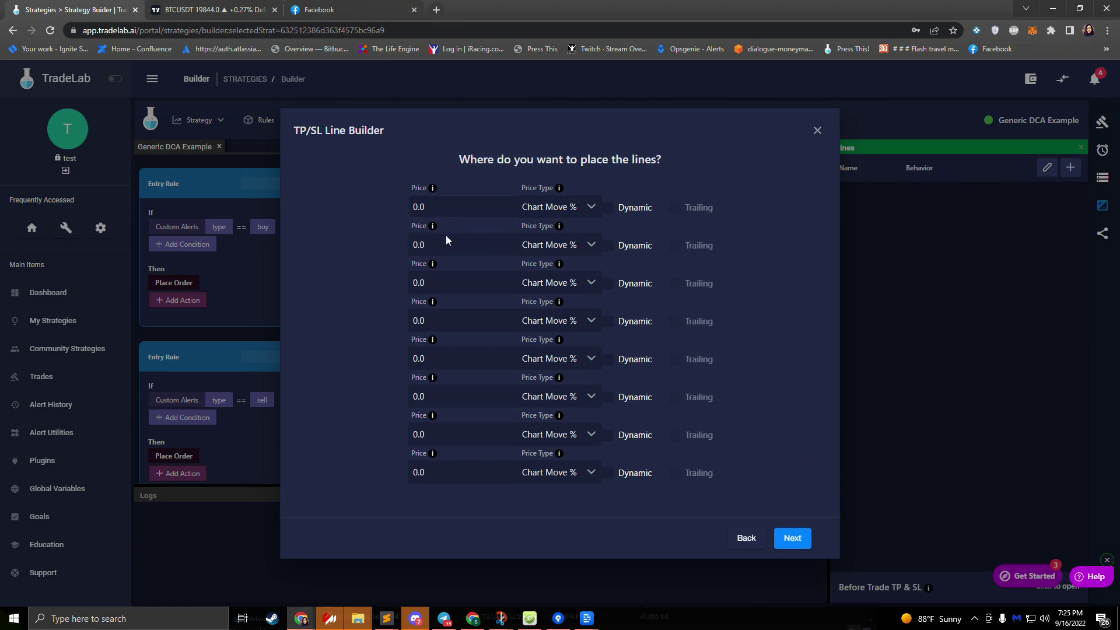
Set the first three lines' prices to 1.0, 2.0 and 3.0
click(434, 204)
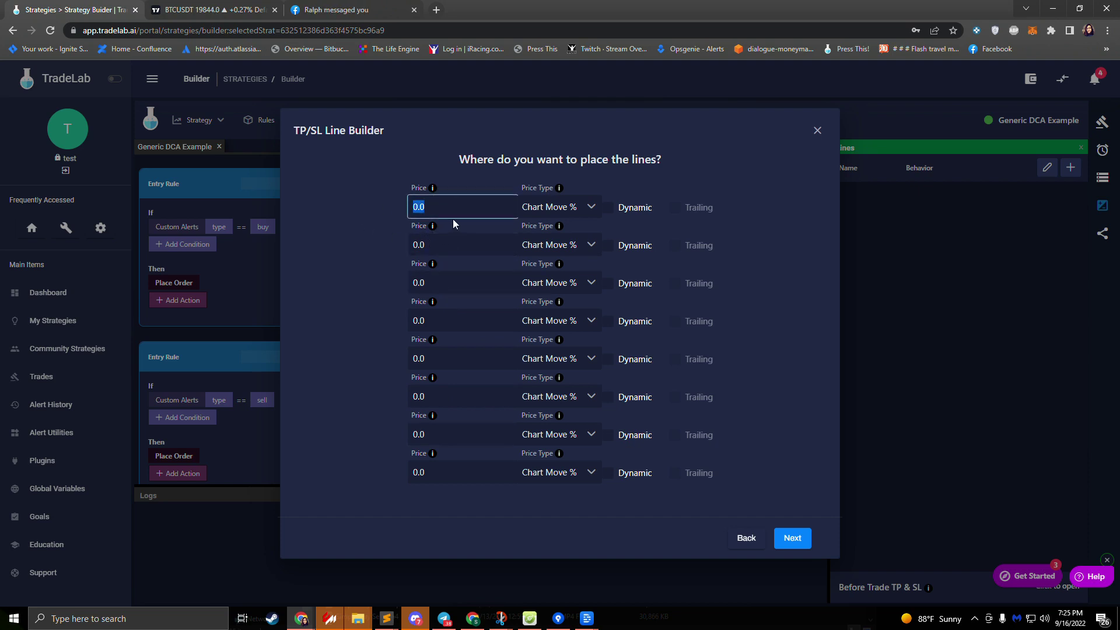
text(1)
key(Tab)
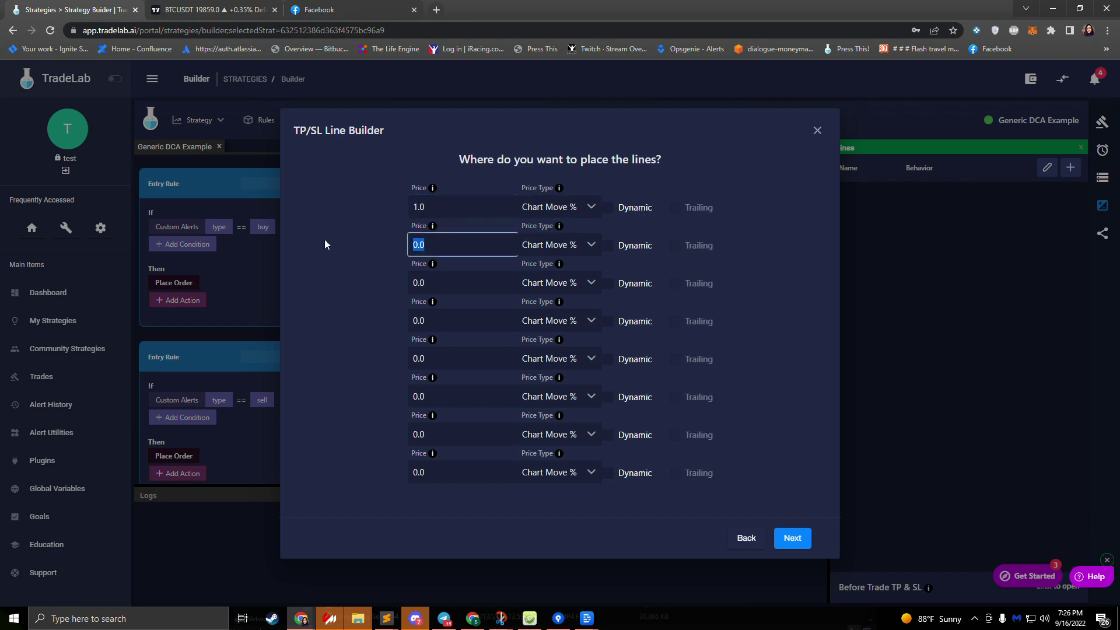
text(2.0)
click(450, 281)
text(3.0)
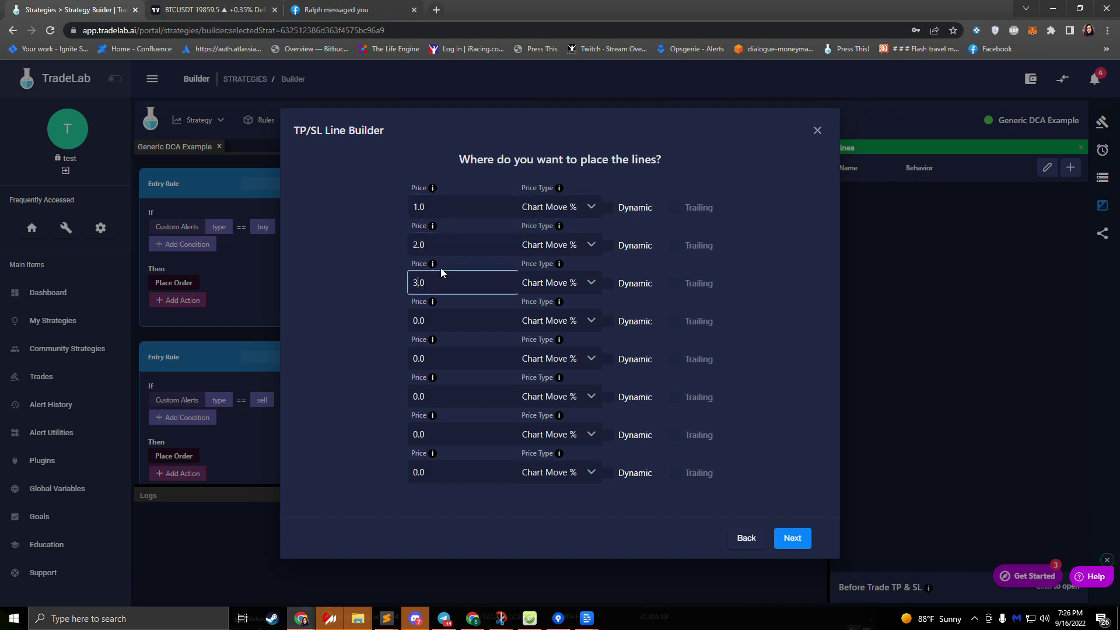
Set the prices of the second to fifth lines to 5, 7, 8 and 4
click(440, 245)
text(5)
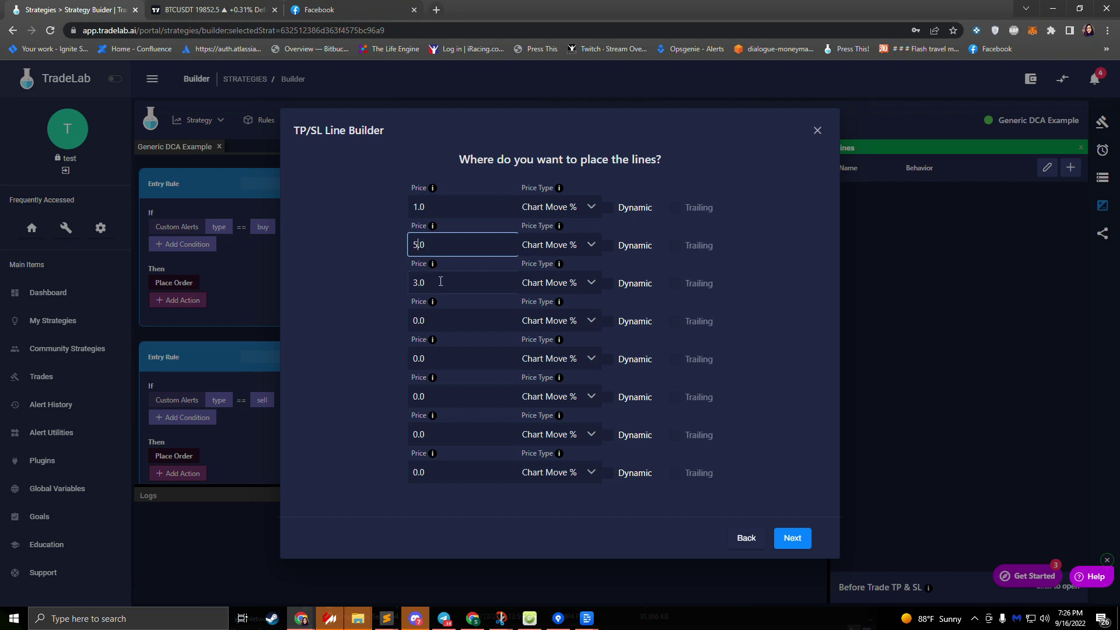
key(Tab)
text(7)
key(Tab)
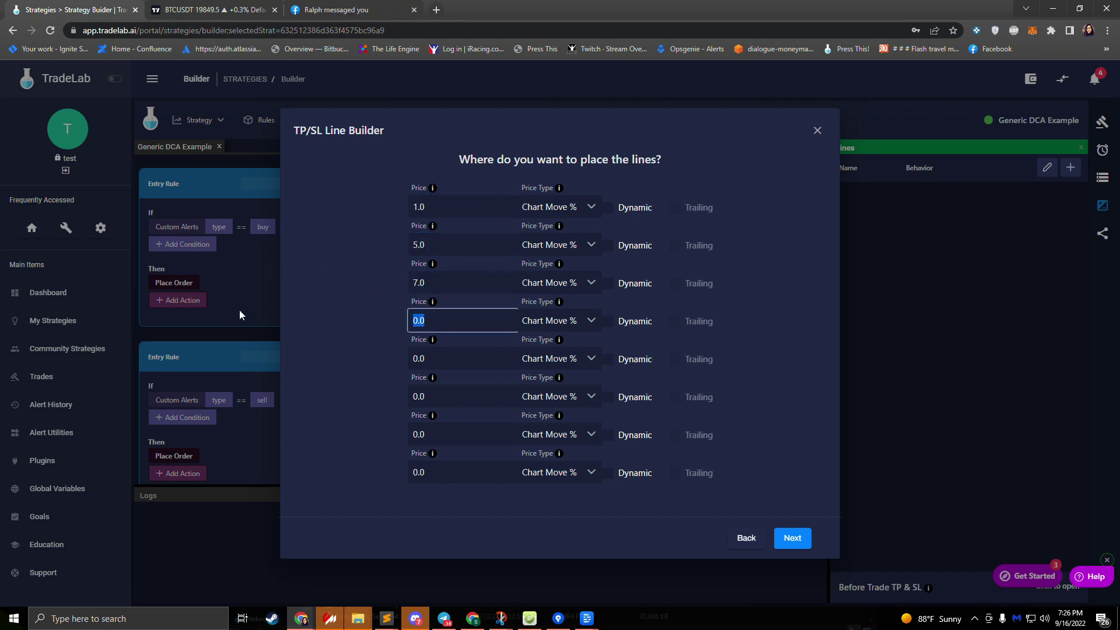
text(8)
key(Tab)
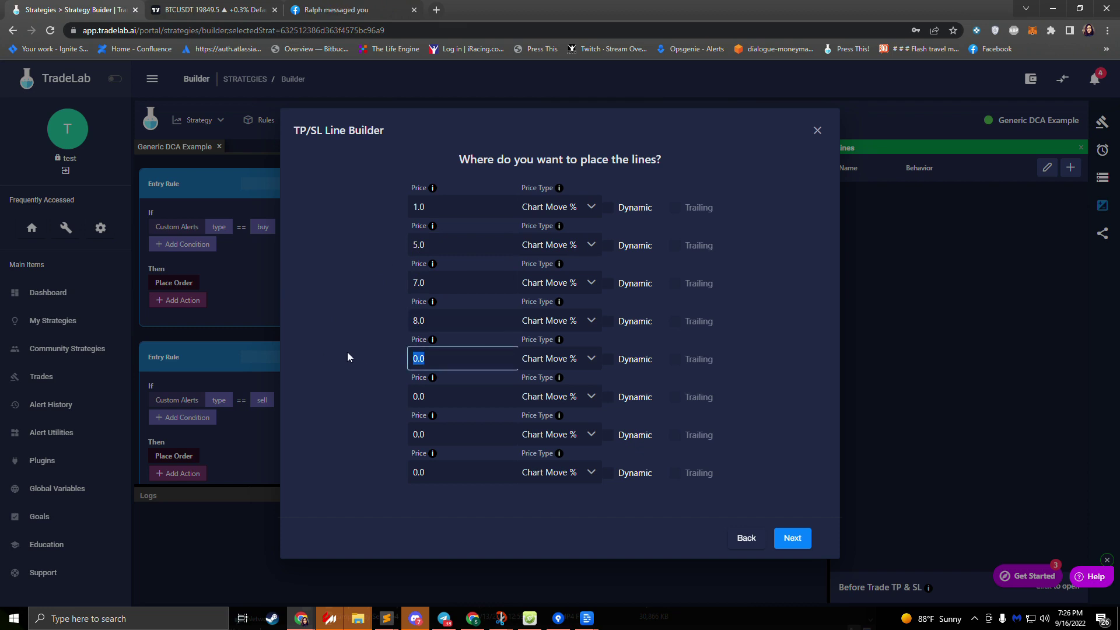
text(4)
double_click(439, 358)
Set the first line's price to 20 with the Margin/Profit % price type
click(553, 210)
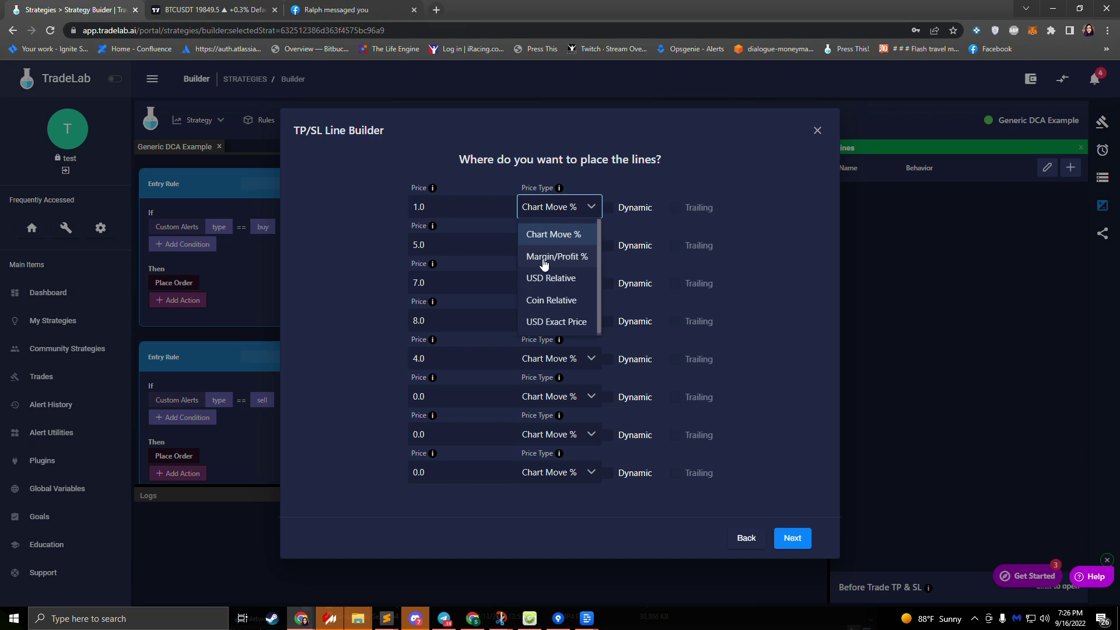
click(452, 218)
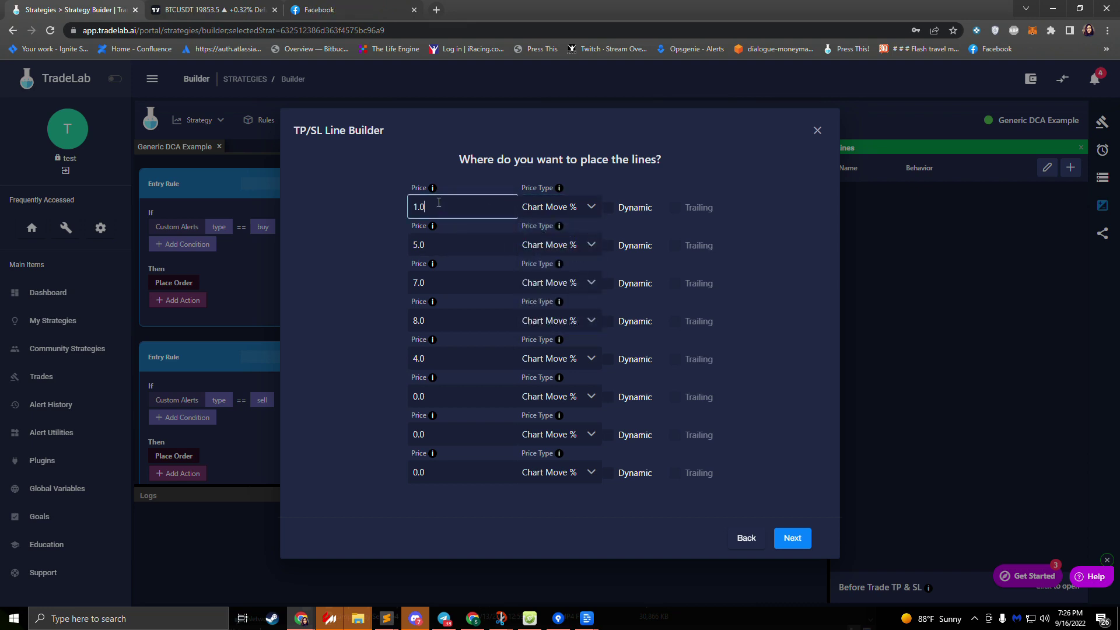
double_click(419, 208)
text(20.0)
click(562, 211)
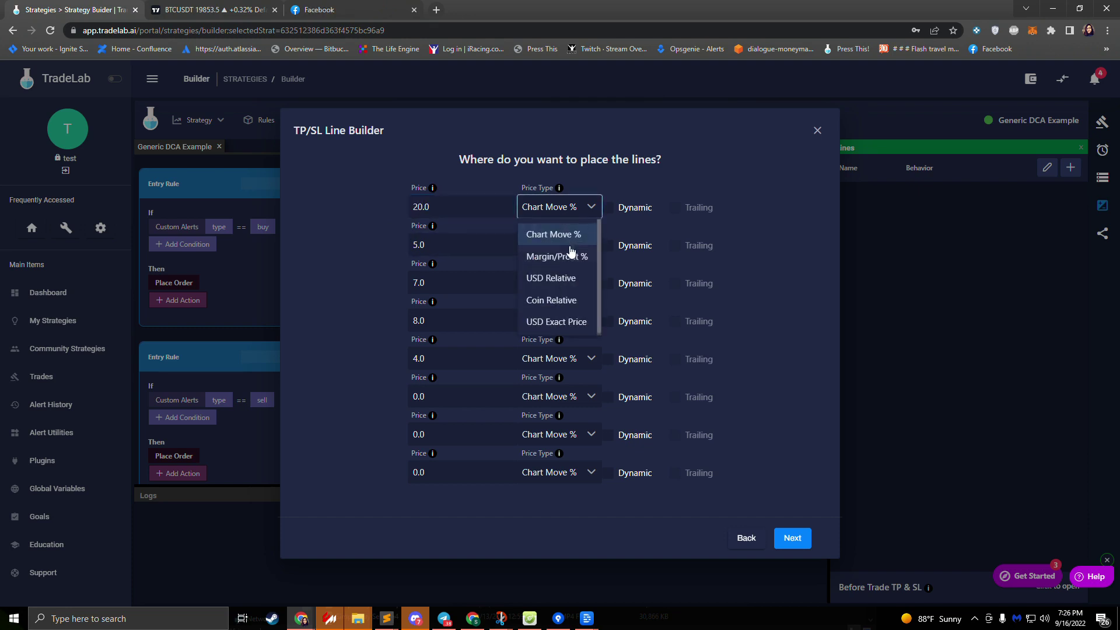
click(570, 256)
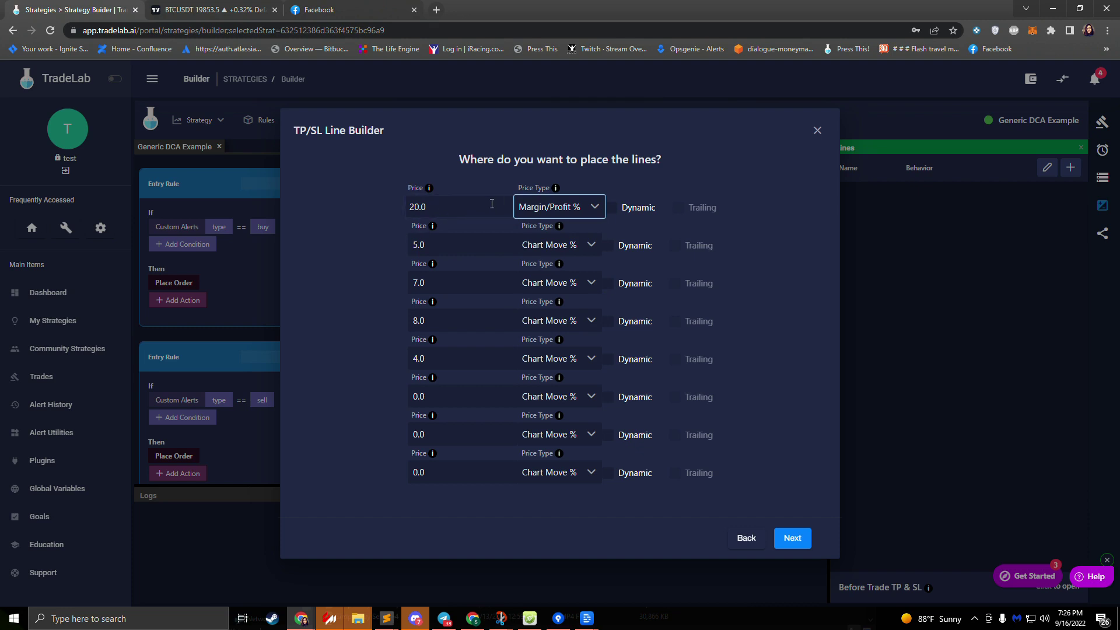
click(449, 206)
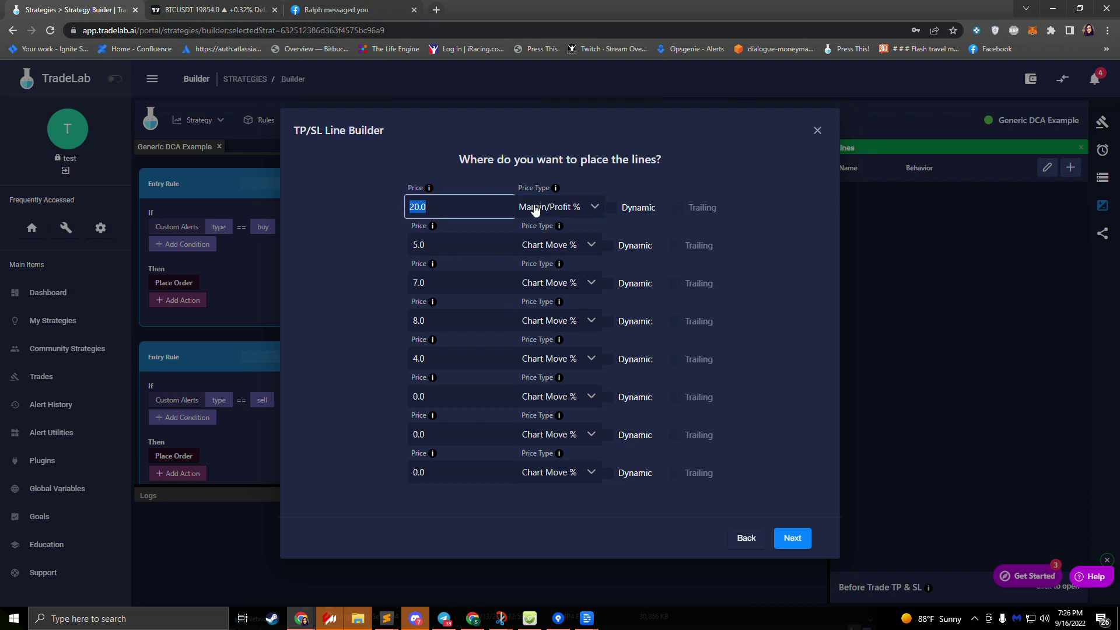
Switch the first line's price type to USD Relative and set its price to 0.5
click(596, 210)
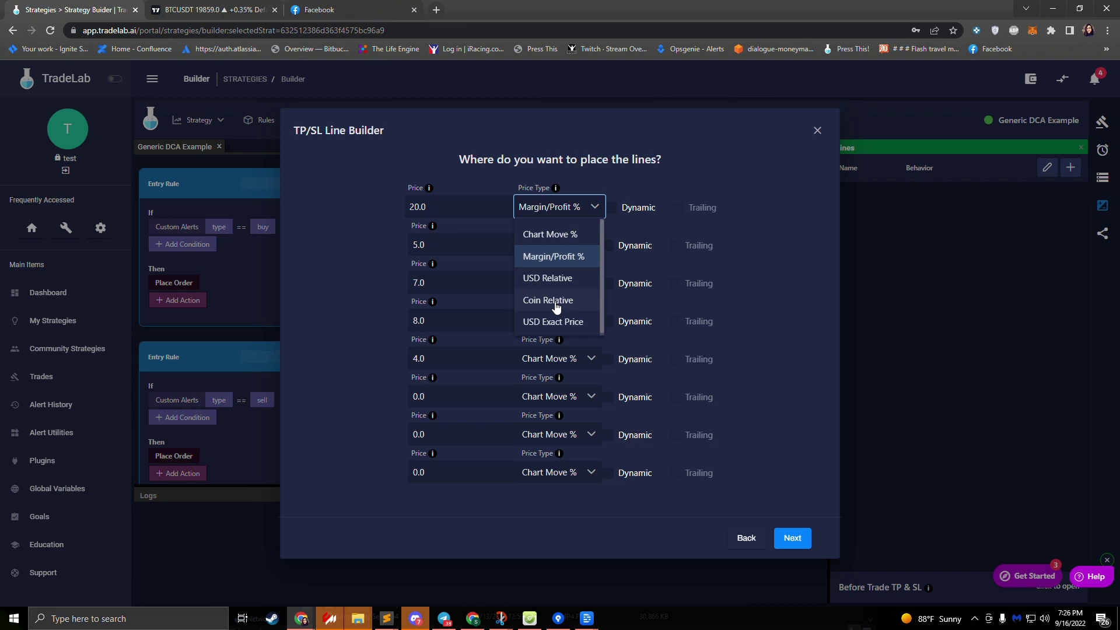
click(546, 279)
click(450, 202)
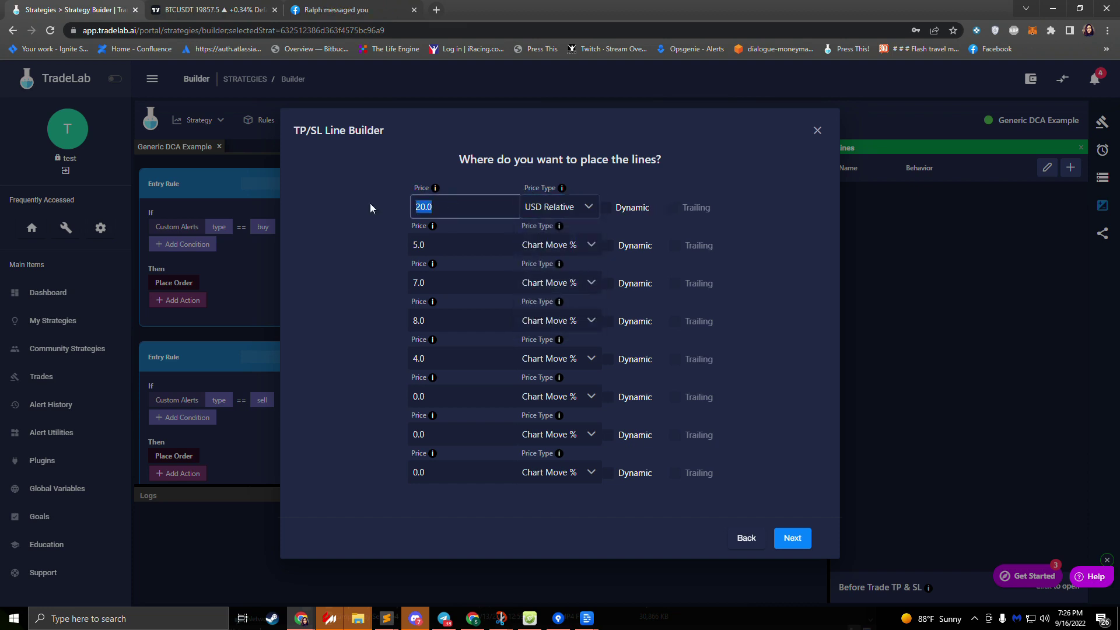
text(0.)
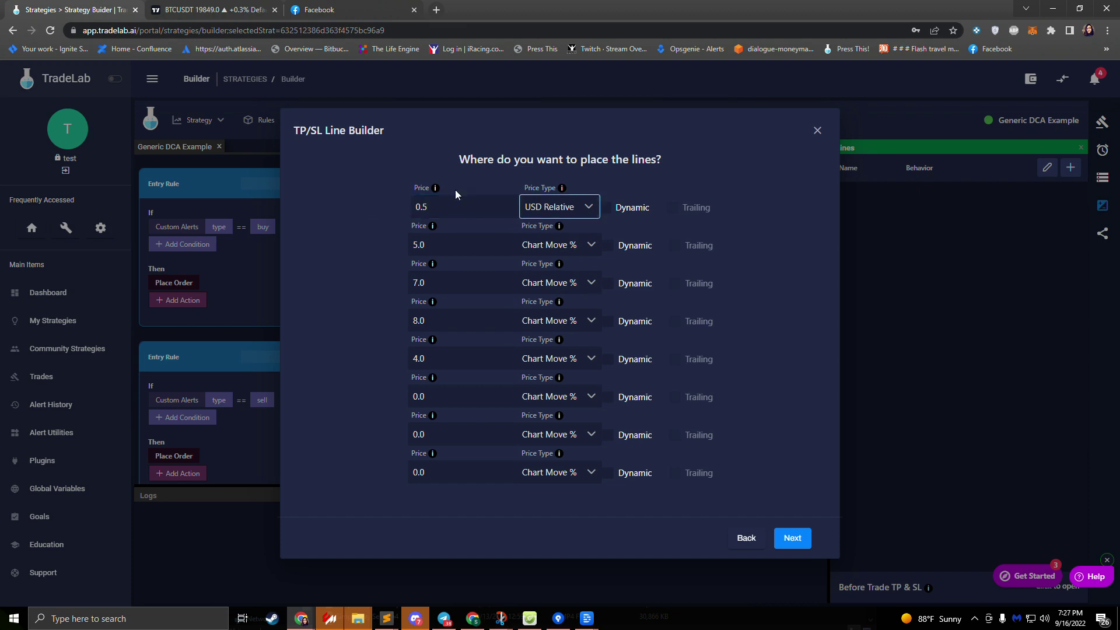
text(5)
drag(427, 206, 413, 203)
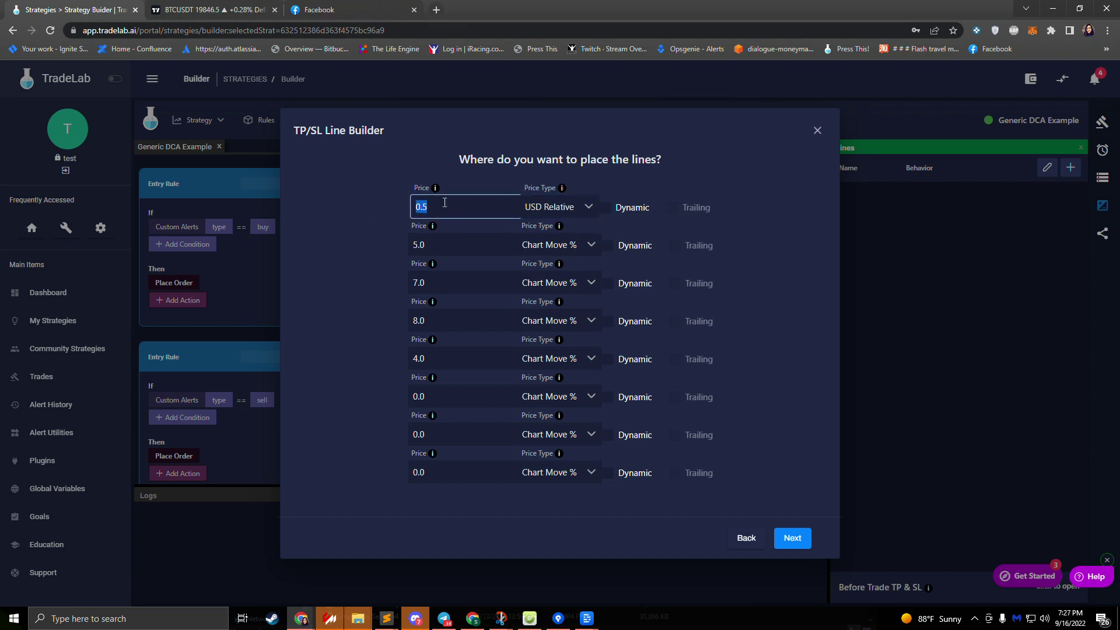
Set the prices of the second, third and fourth lines to 1, 1.5 and 2
double_click(434, 245)
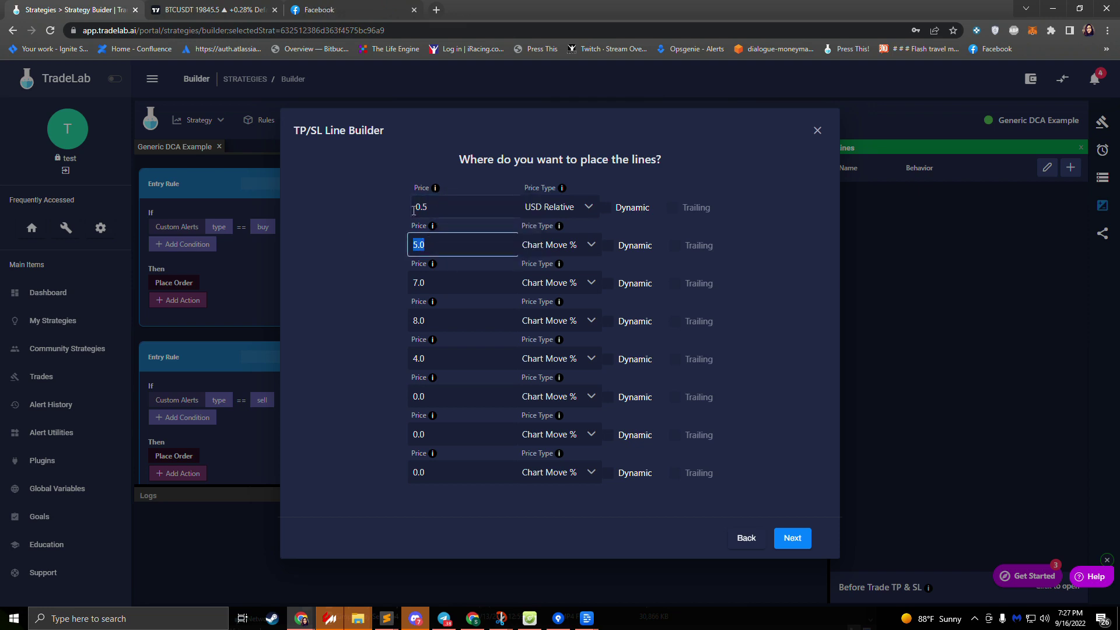
text(1)
double_click(434, 283)
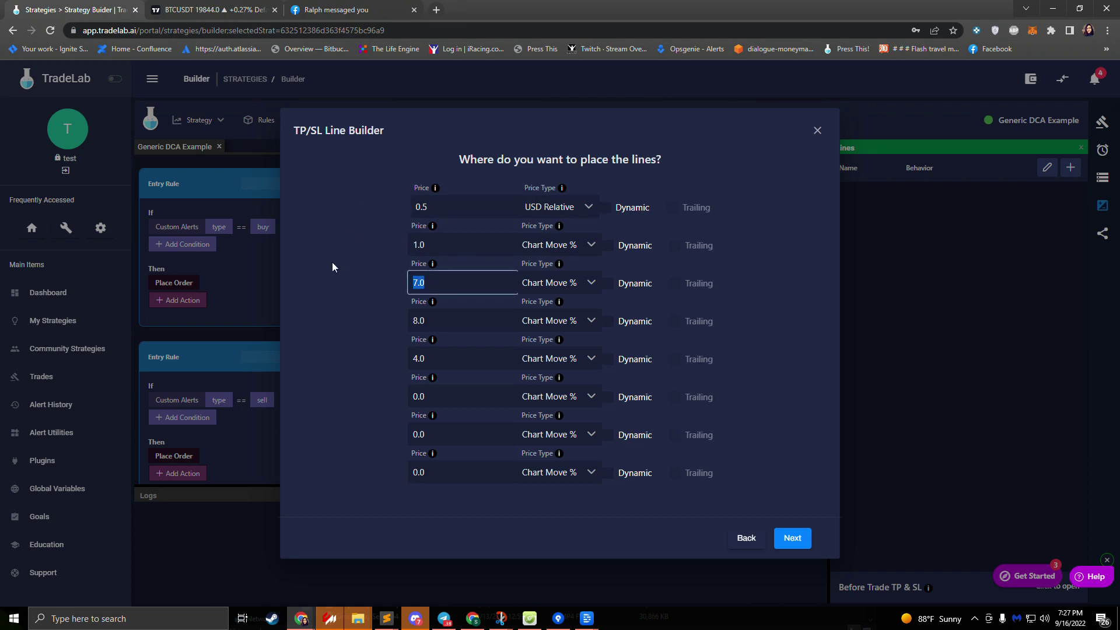
text(1.5)
key(Tab)
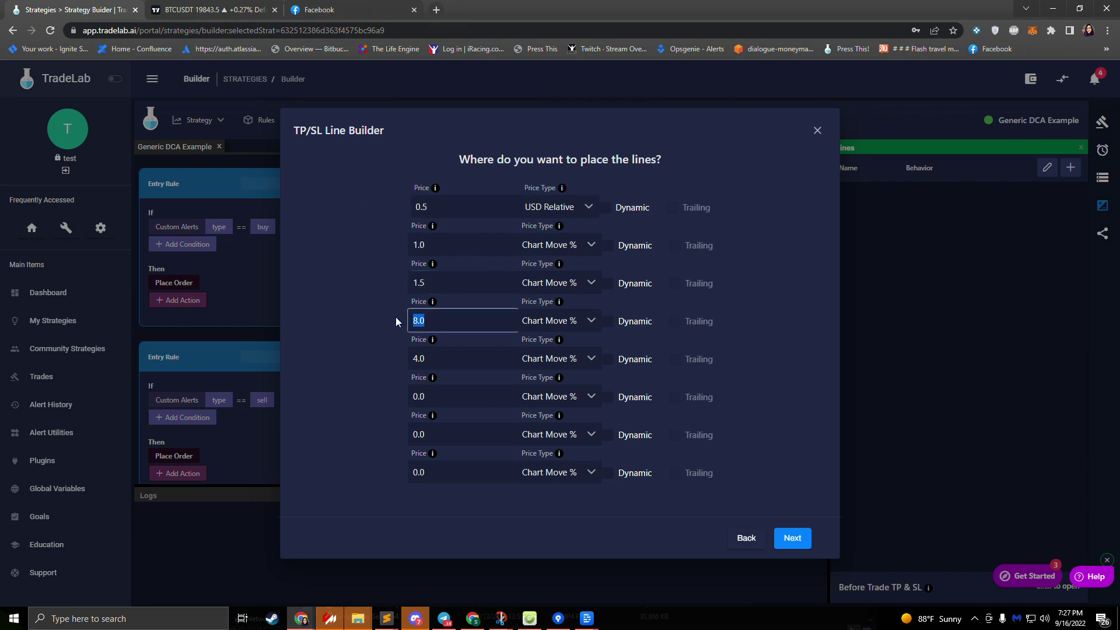
text(2)
Switch the first line's price type to USD Exact Price and set its price to 22,565
click(557, 207)
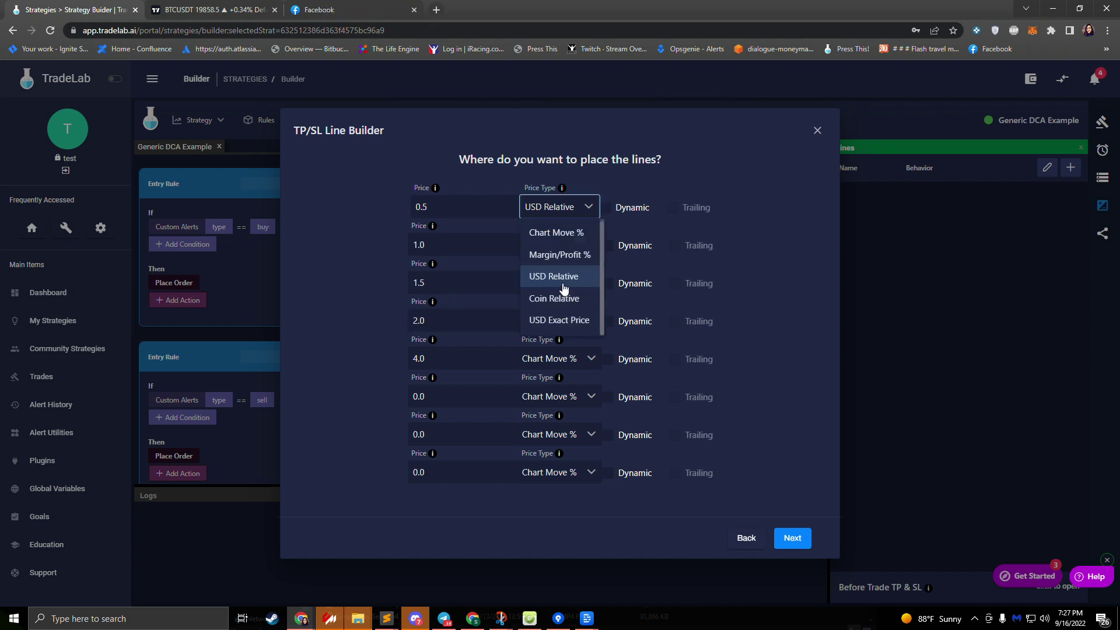
click(549, 321)
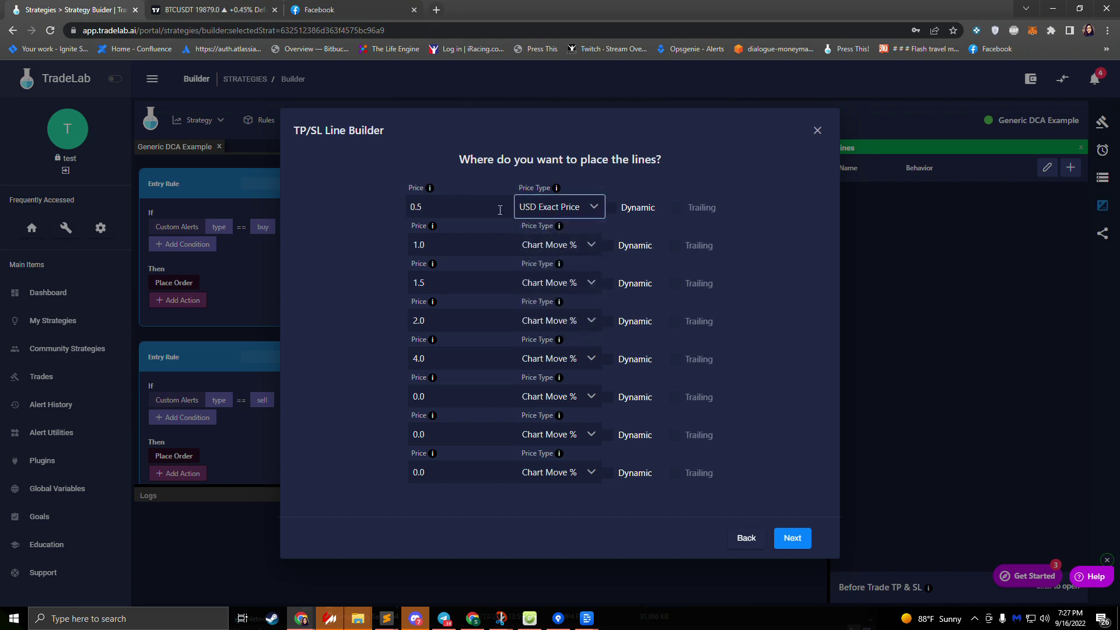
double_click(442, 210)
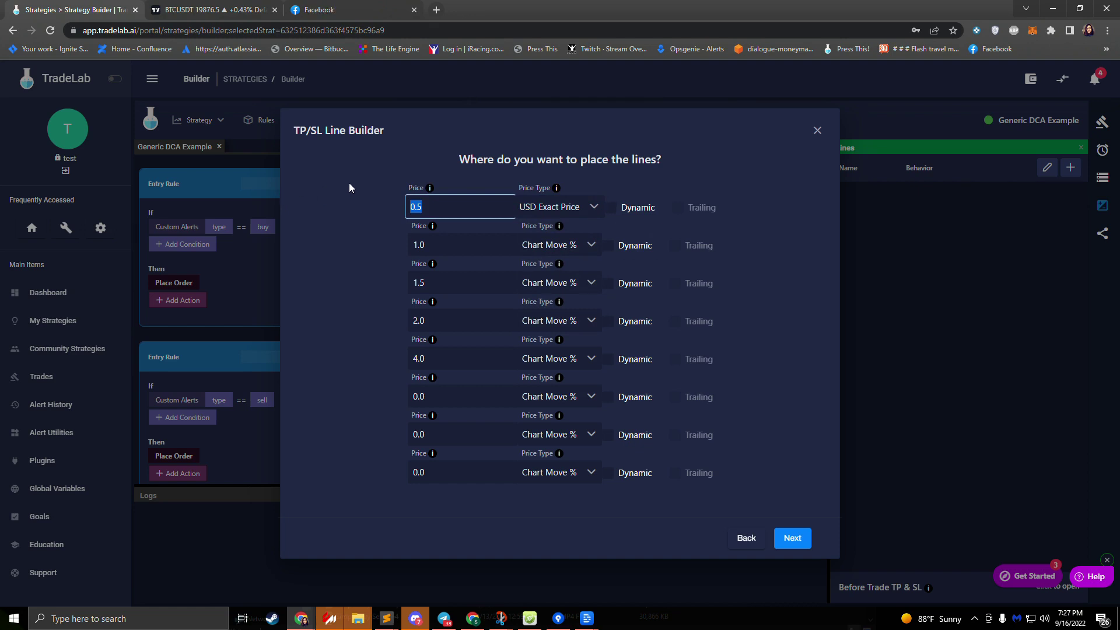
text(22,565)
Make the first line's price Dynamic, browse the available price variables, and turn Dynamic off again
click(611, 207)
click(468, 211)
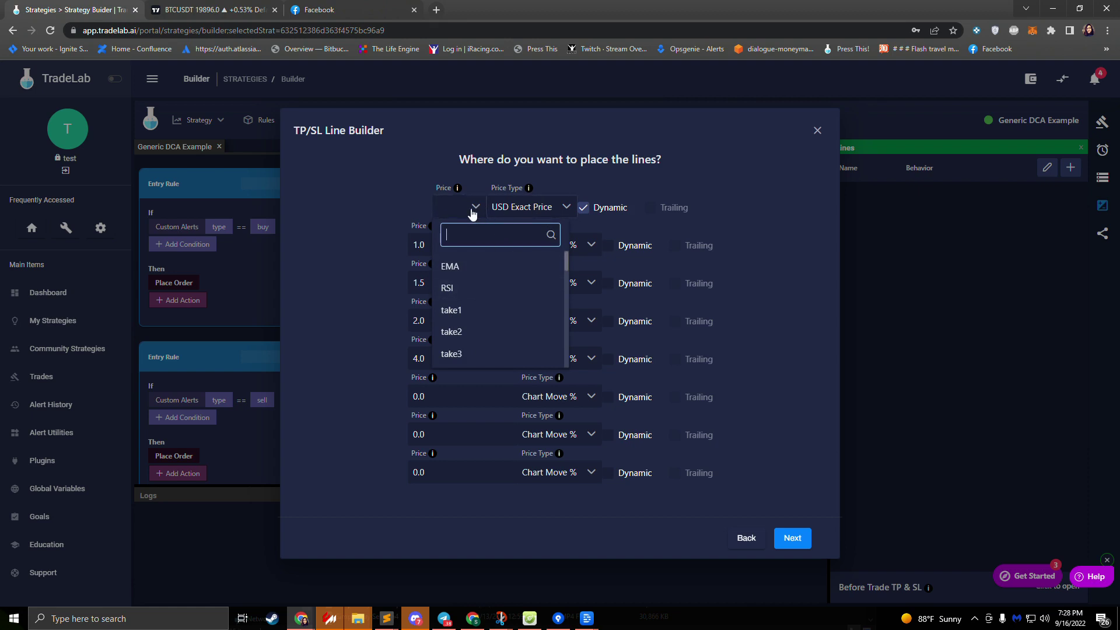
click(401, 195)
click(583, 208)
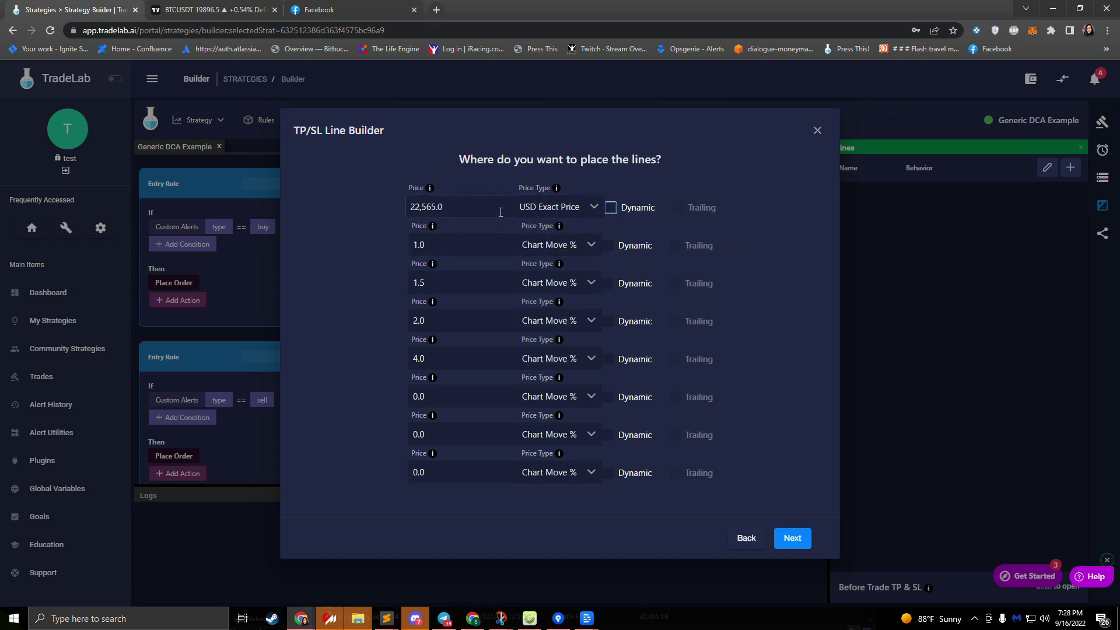
Return the first line's price type to Chart Move % and set its price to 0.5
click(555, 213)
click(483, 227)
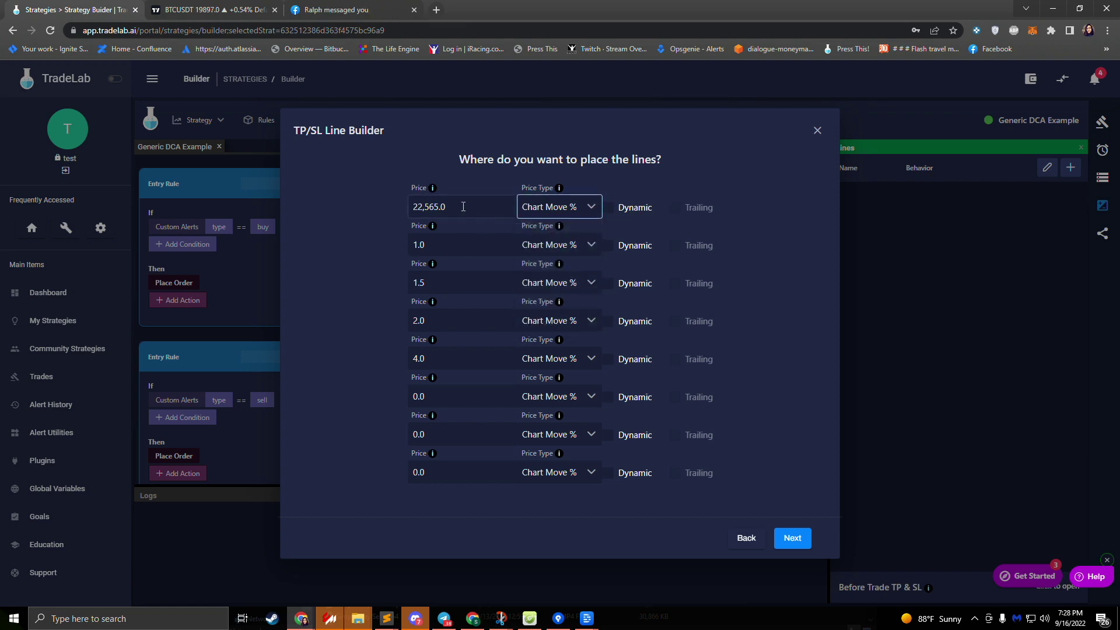
drag(460, 212, 387, 212)
text(1.0)
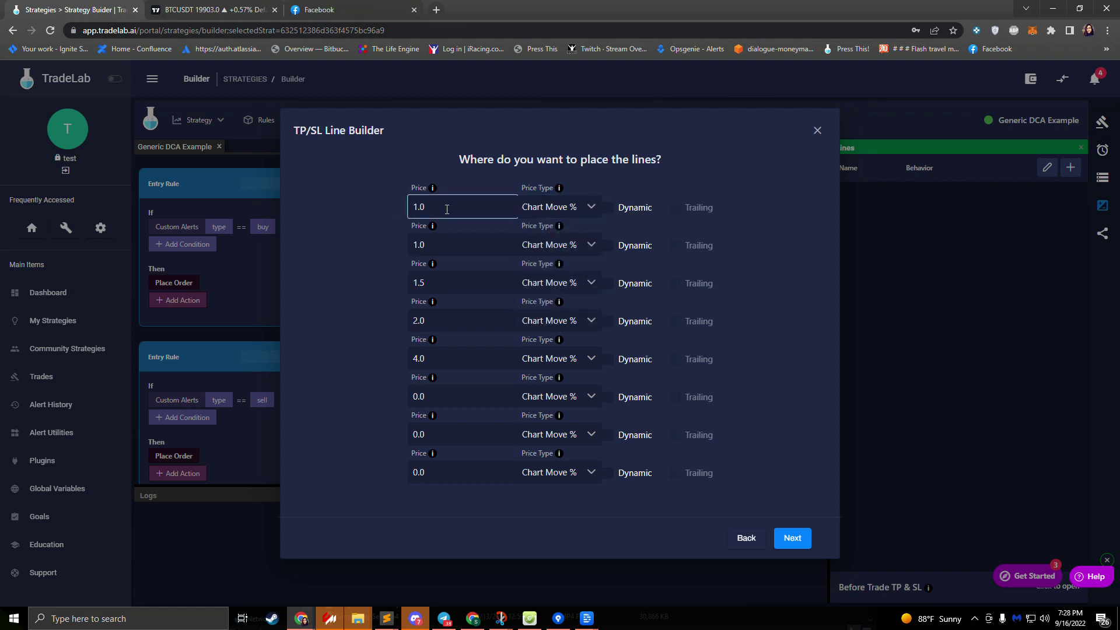
key(BackSpace)
key(BackSpace)
key(BackSpace)
text(0.5)
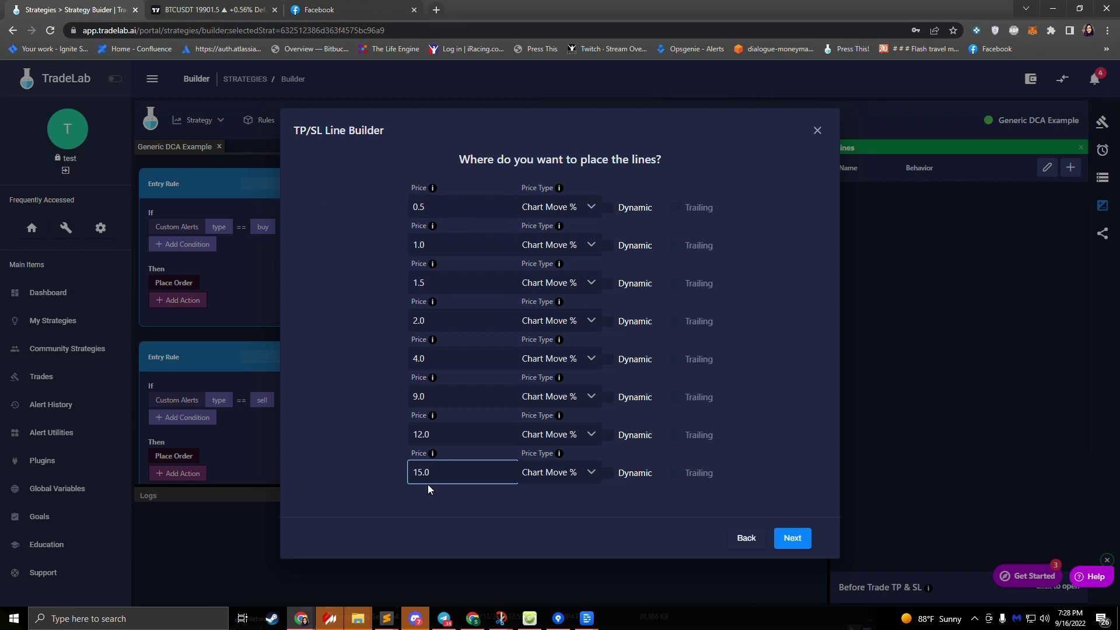
Set the last three lines' prices to 9, 12 and 15, and choose Add to Position as the action when lines are hit
click(417, 485)
click(799, 543)
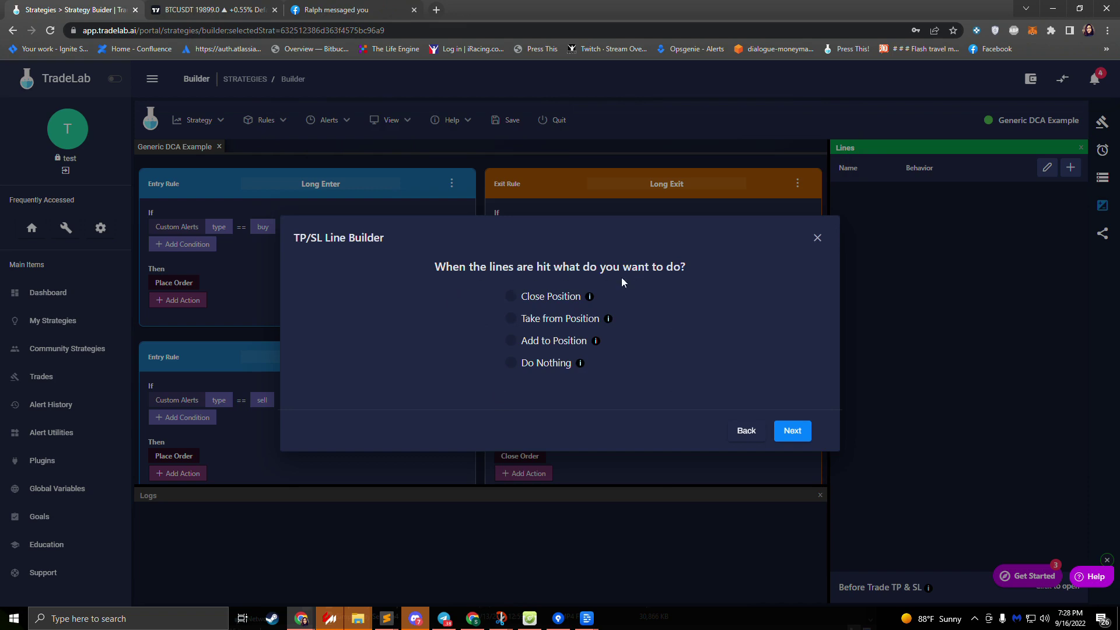
click(509, 344)
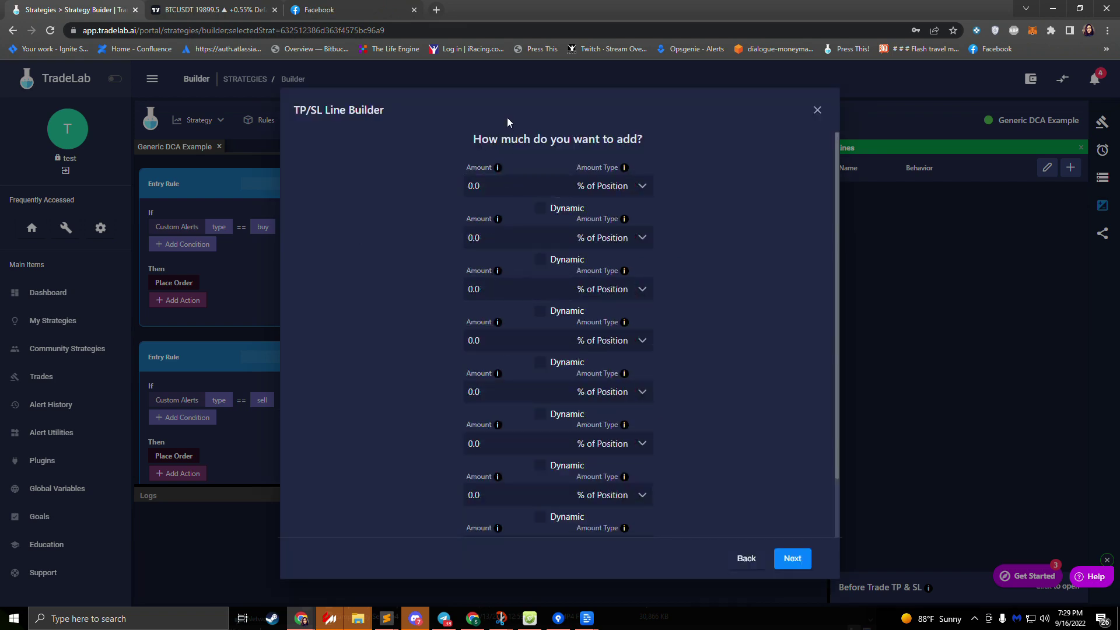
Set the amount to add on the first and second lines to 100 each
click(490, 187)
text(100.0)
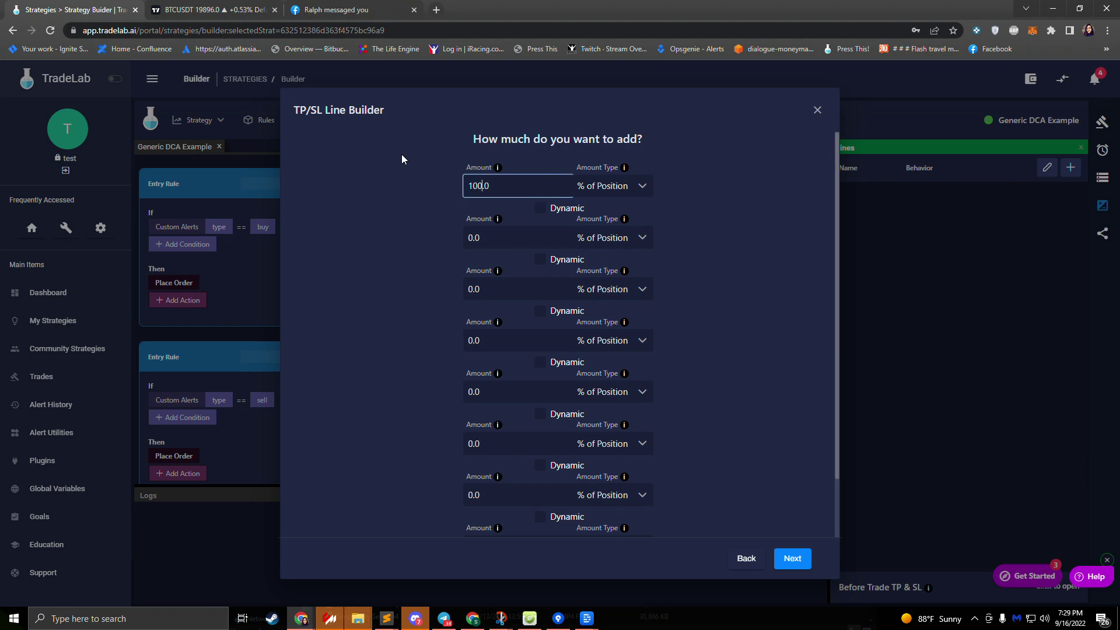
key(Tab)
text(100)
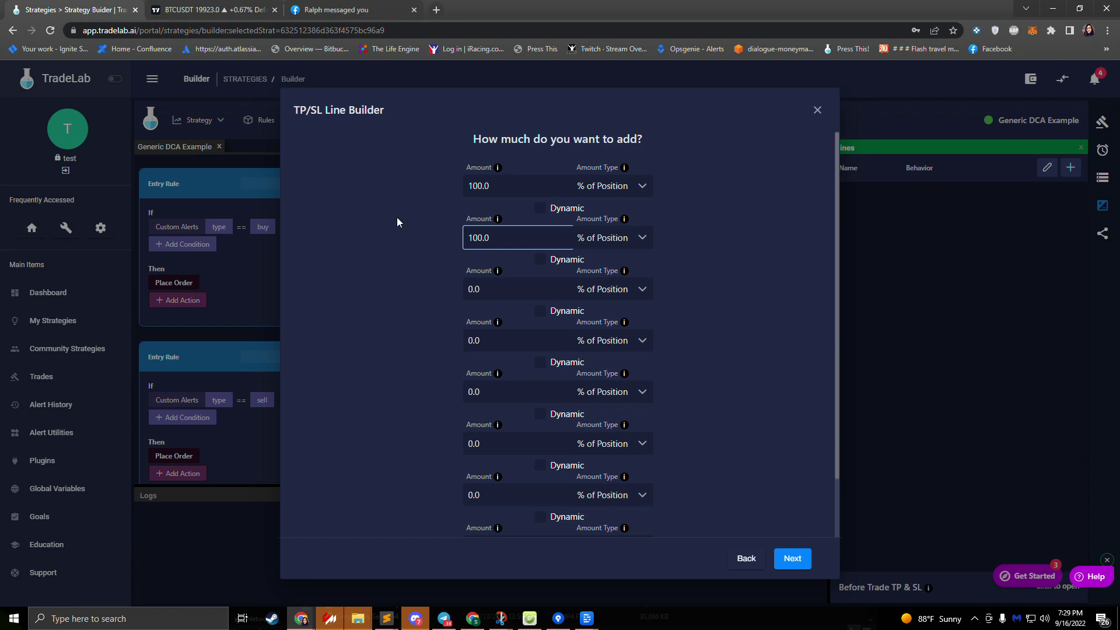
Change the amount type of the first and second lines to % of Orig Amount
click(604, 187)
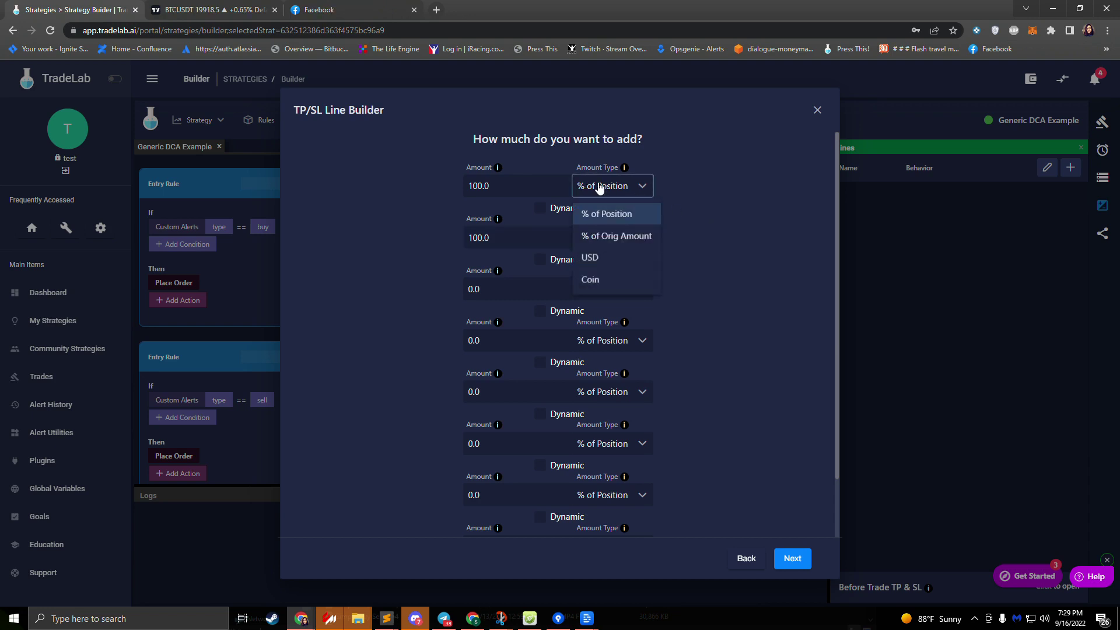
click(609, 244)
click(508, 187)
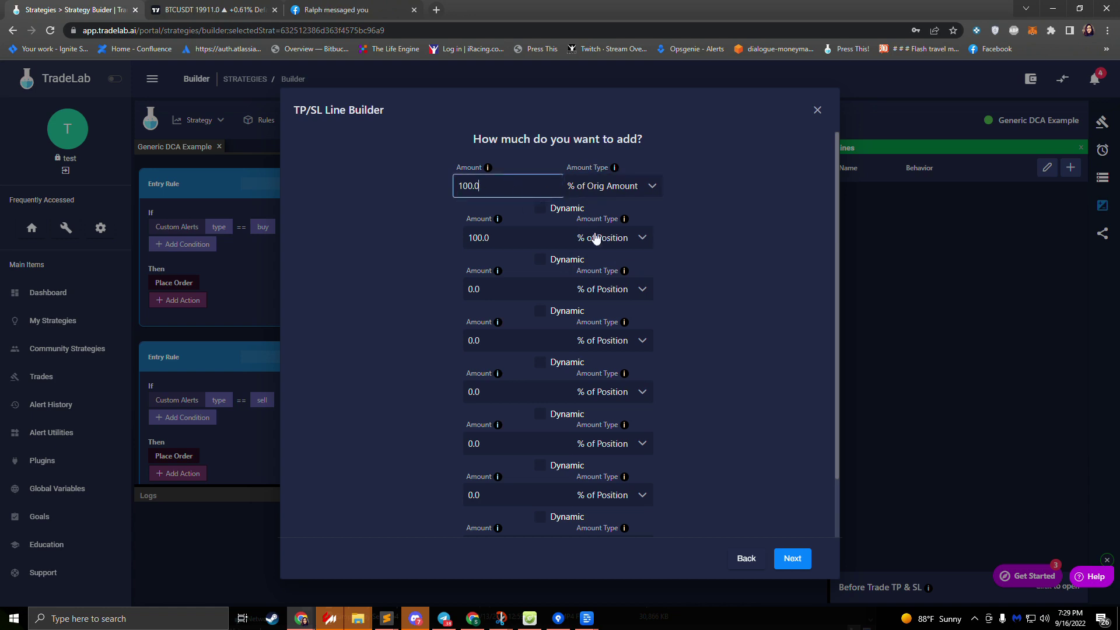
click(616, 243)
click(627, 286)
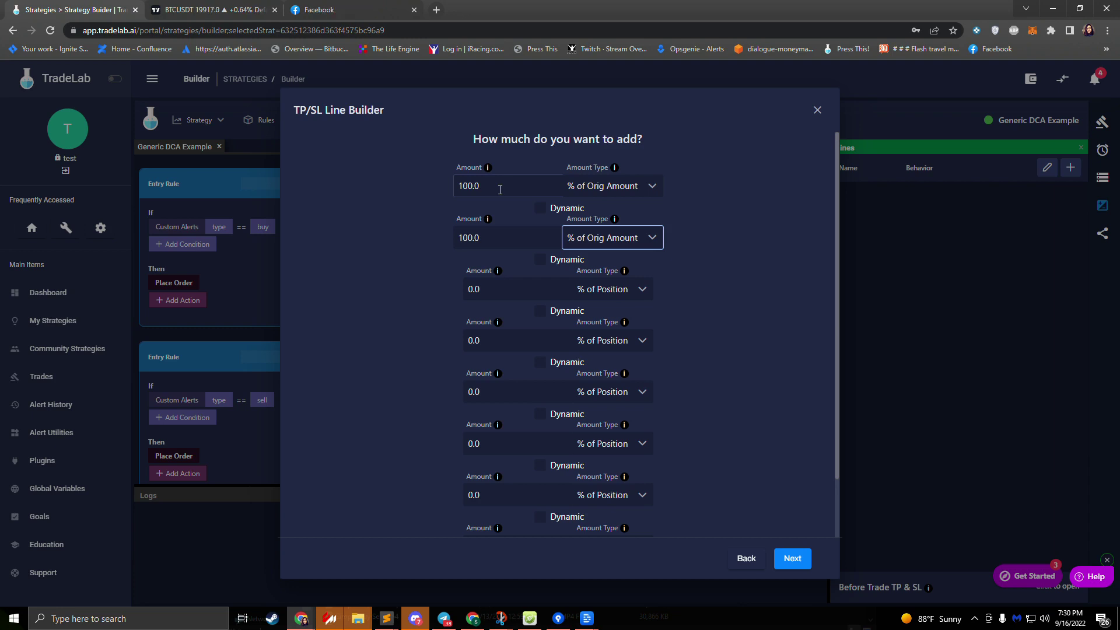
click(493, 187)
click(546, 249)
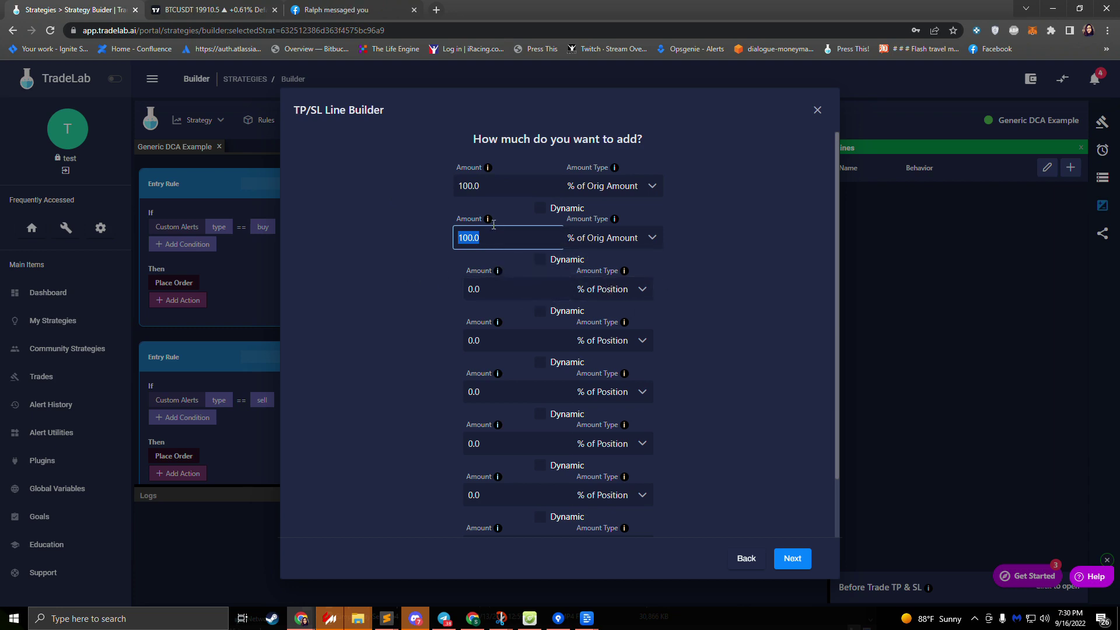
scroll(492, 219, down, 2)
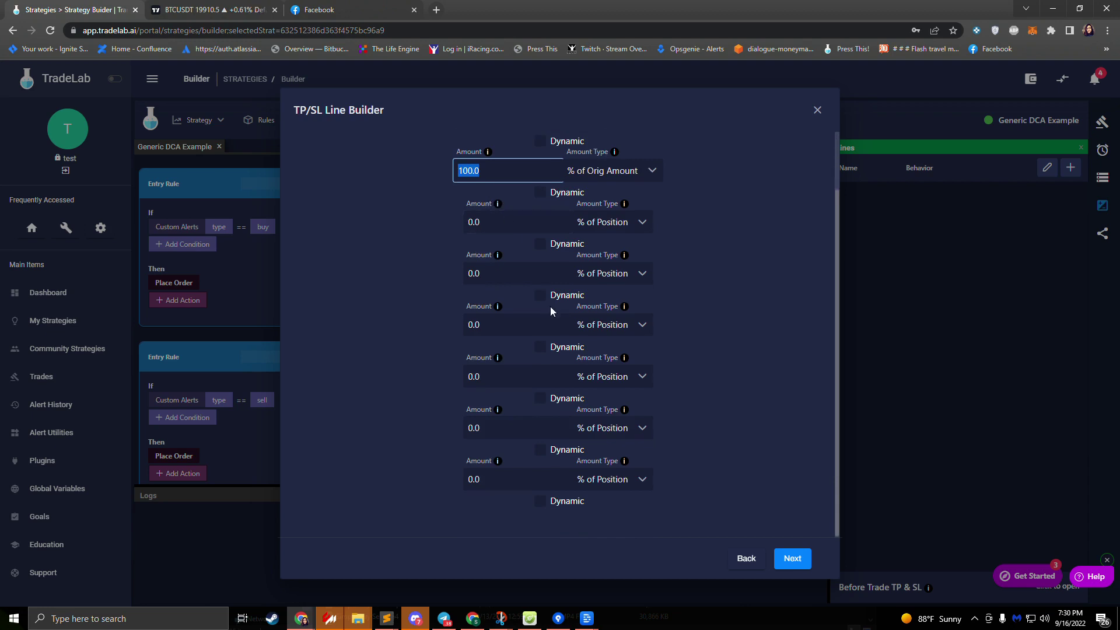
scroll(551, 306, up, 2)
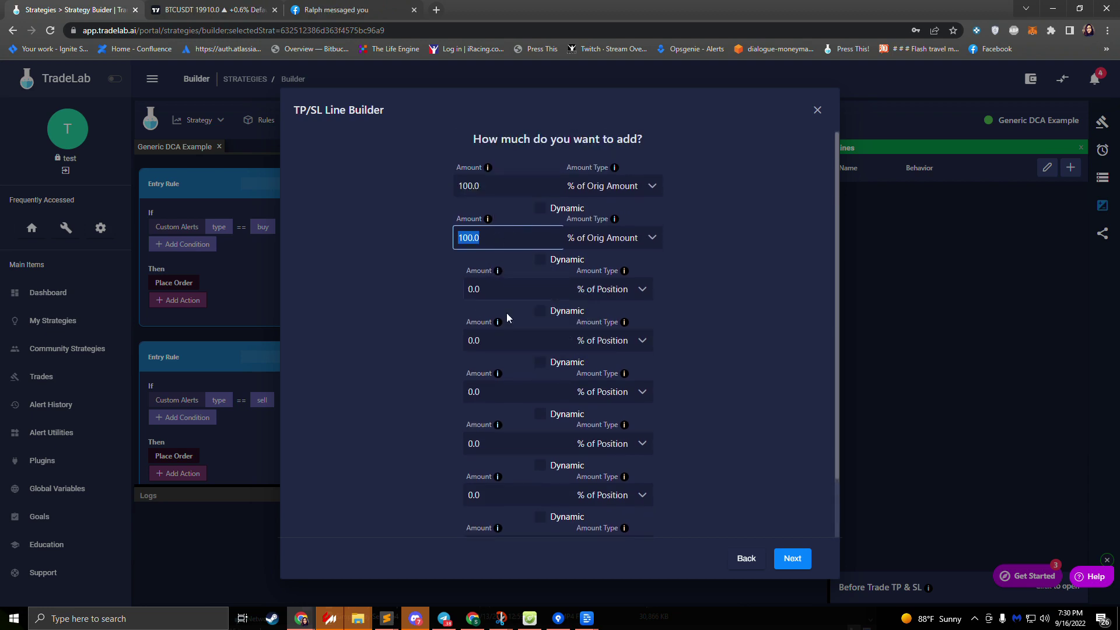
Set the third line's amount to add to 100 with % of Orig Amount as its amount type
click(506, 289)
text(10)
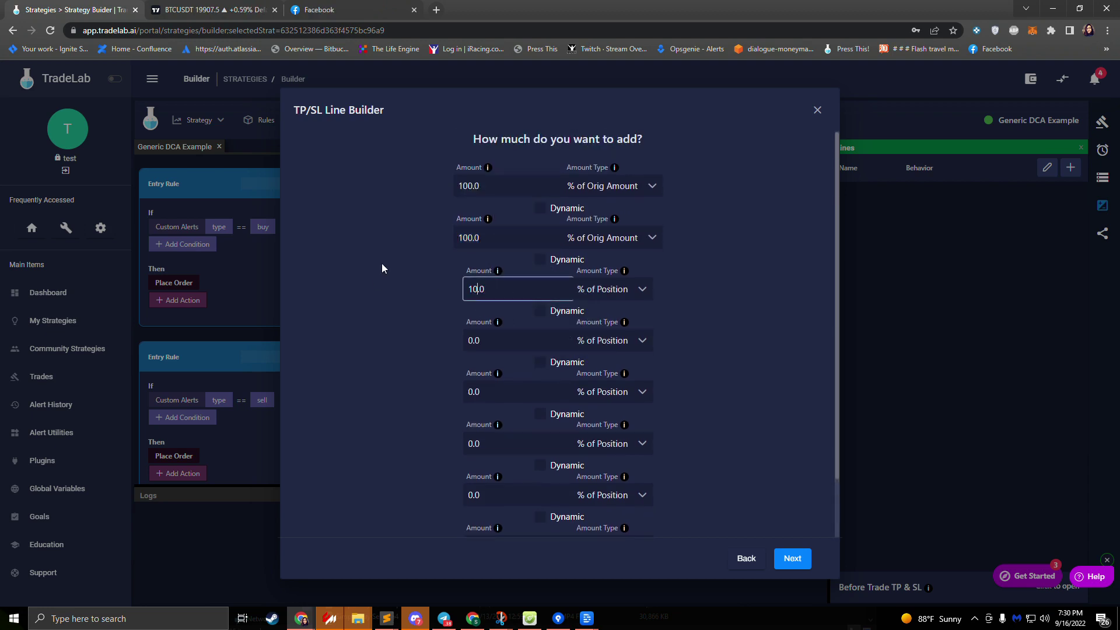
text(0)
click(629, 291)
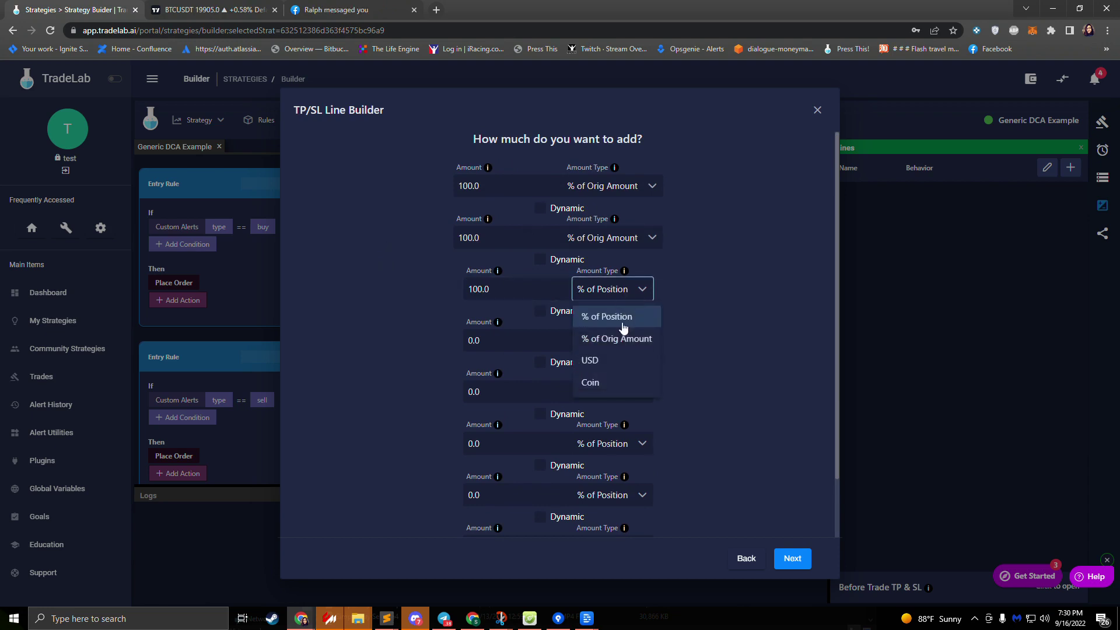
click(613, 339)
Set the fourth line's amount to 50 and the fifth line's to 10, both as % of Orig Amount
click(513, 340)
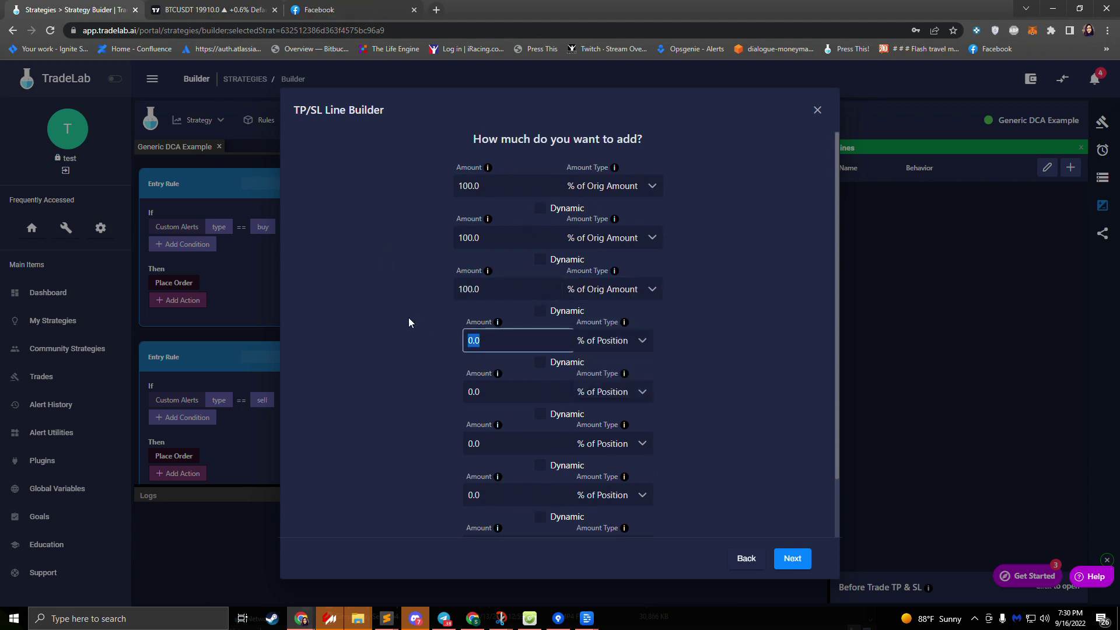
text(50)
click(612, 344)
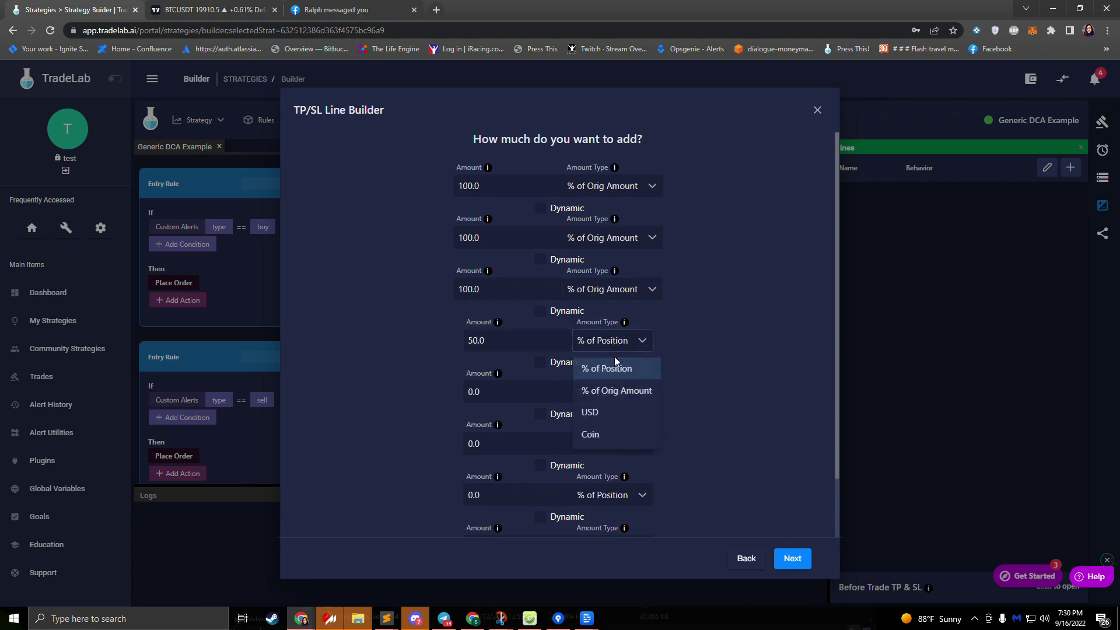
click(616, 390)
click(513, 392)
text(10)
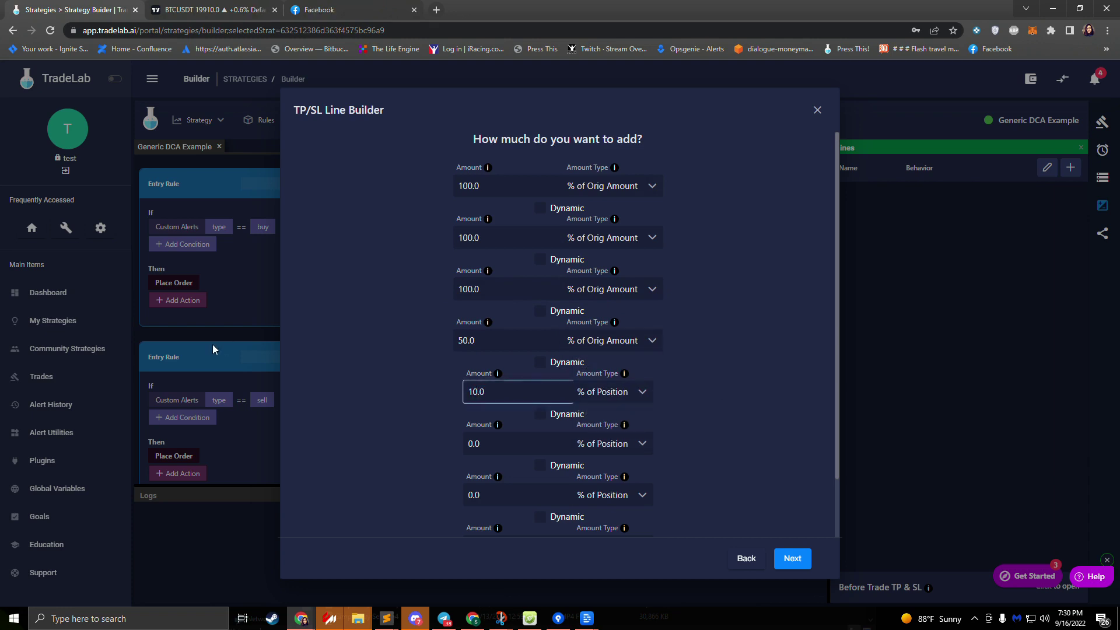
click(584, 391)
click(614, 443)
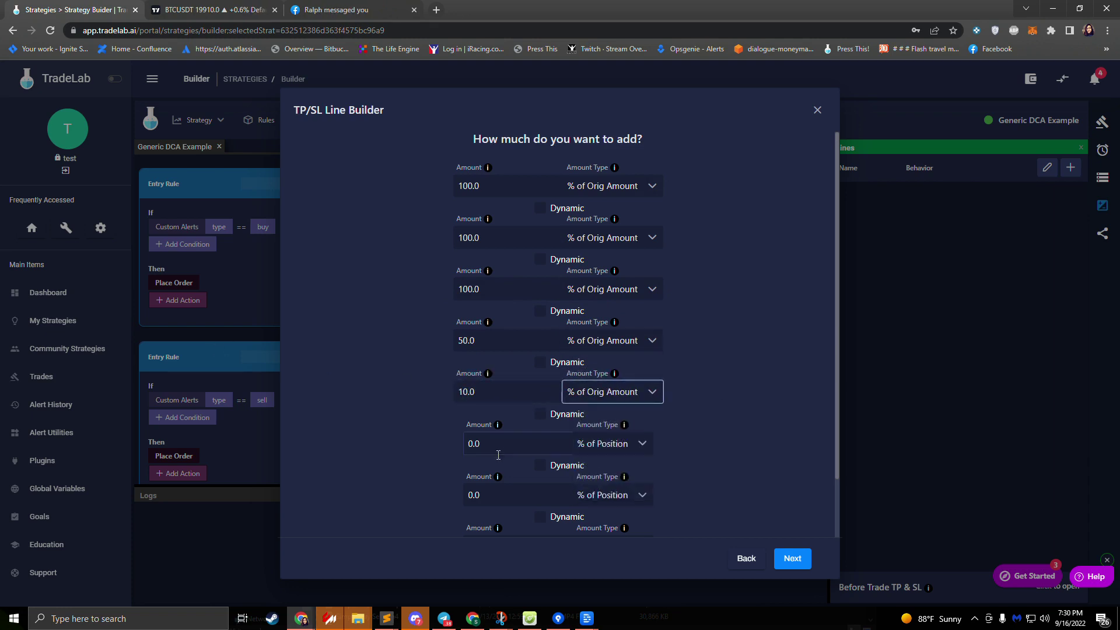
Set the amounts of the sixth, seventh and eighth lines to 100 each and continue to the order type question
click(497, 445)
text(100)
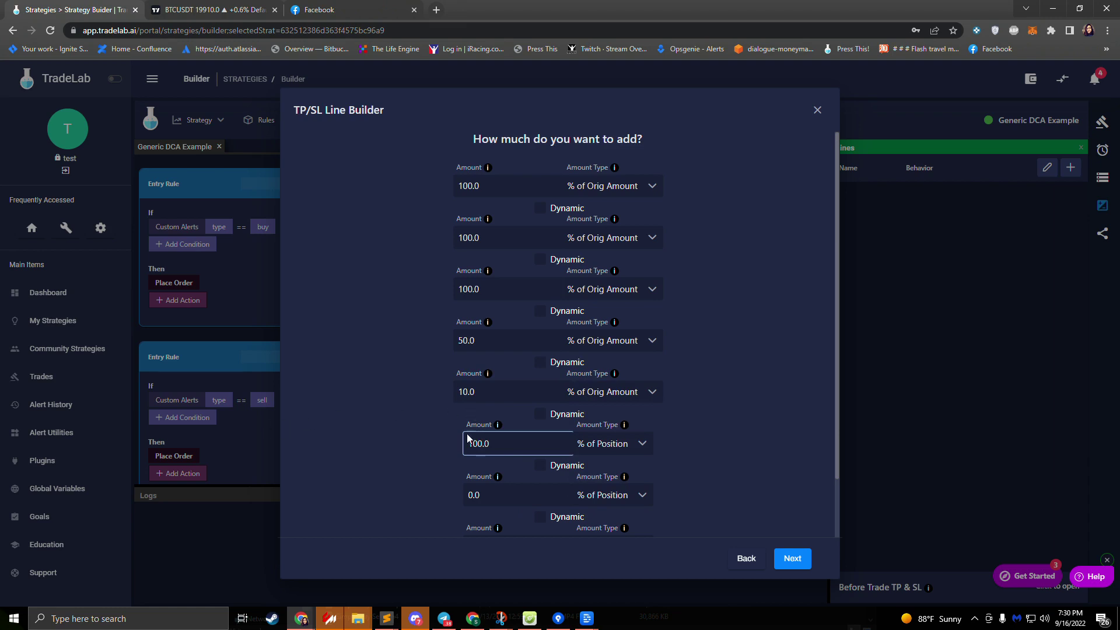
key(Tab)
text(100)
key(Tab)
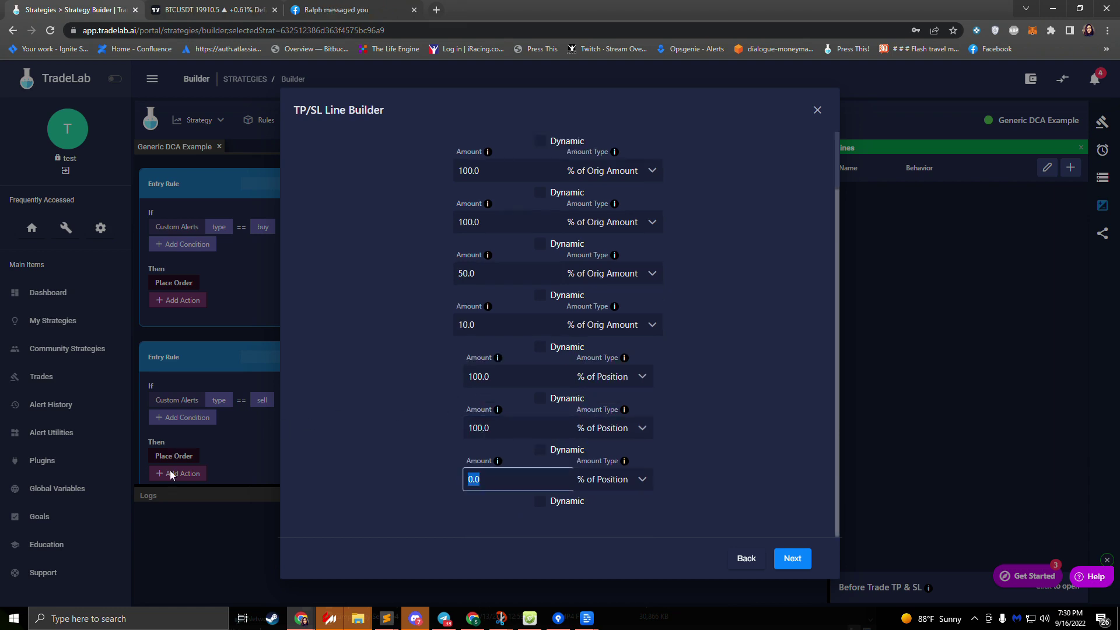
text(100)
click(793, 559)
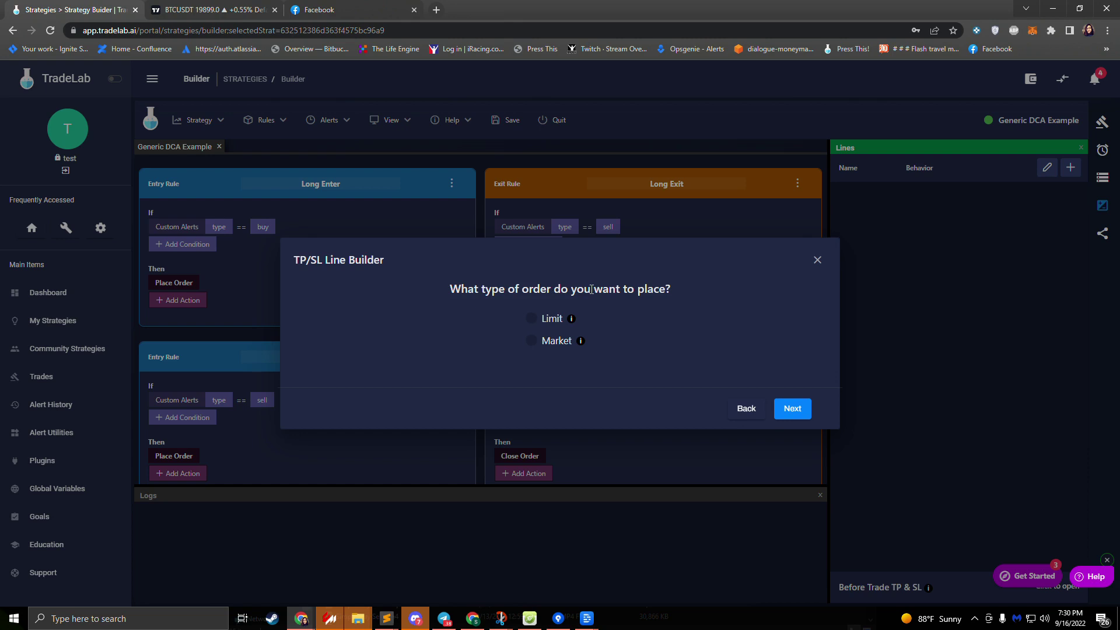
Choose Limit as the order type, name the lines DCA Line and finish the line setup
mouse_move(579, 343)
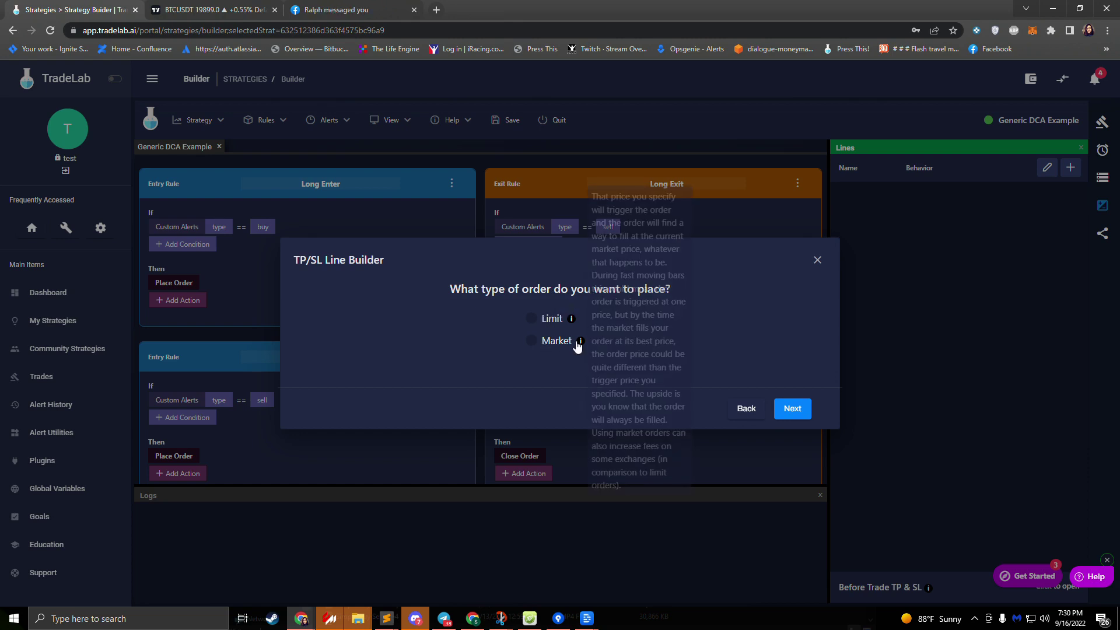
click(535, 322)
drag(592, 343, 340, 333)
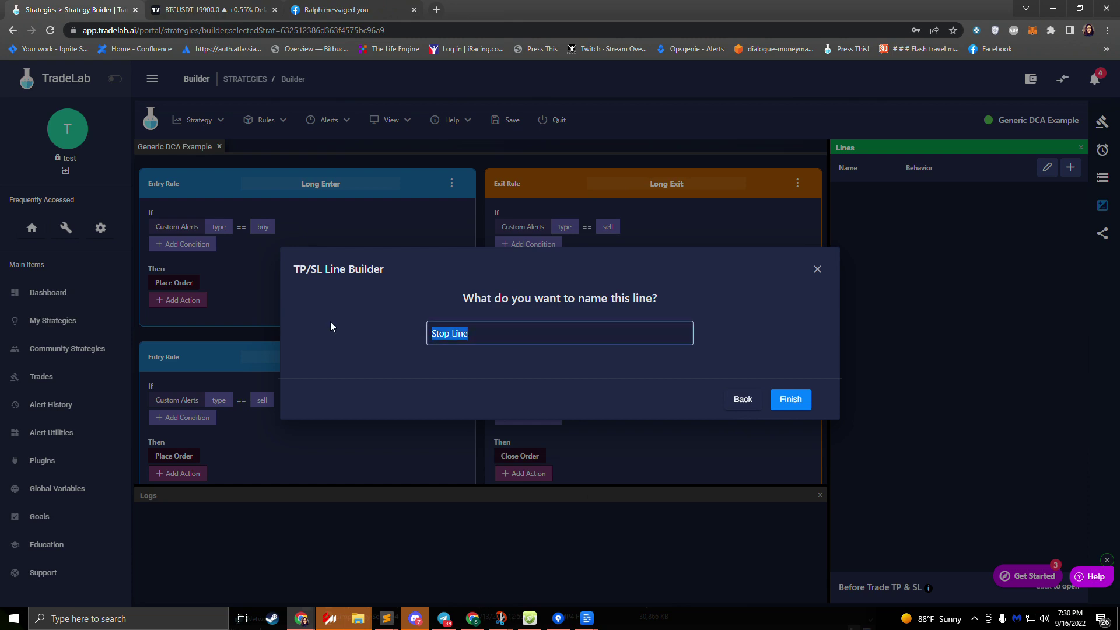
text(DCA Line)
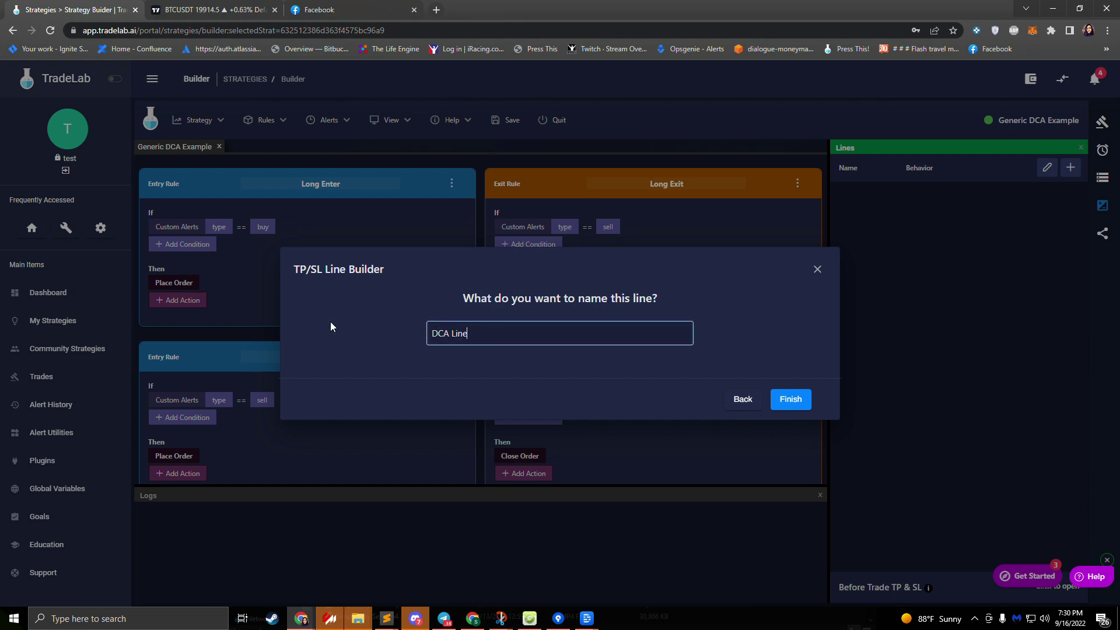
click(790, 400)
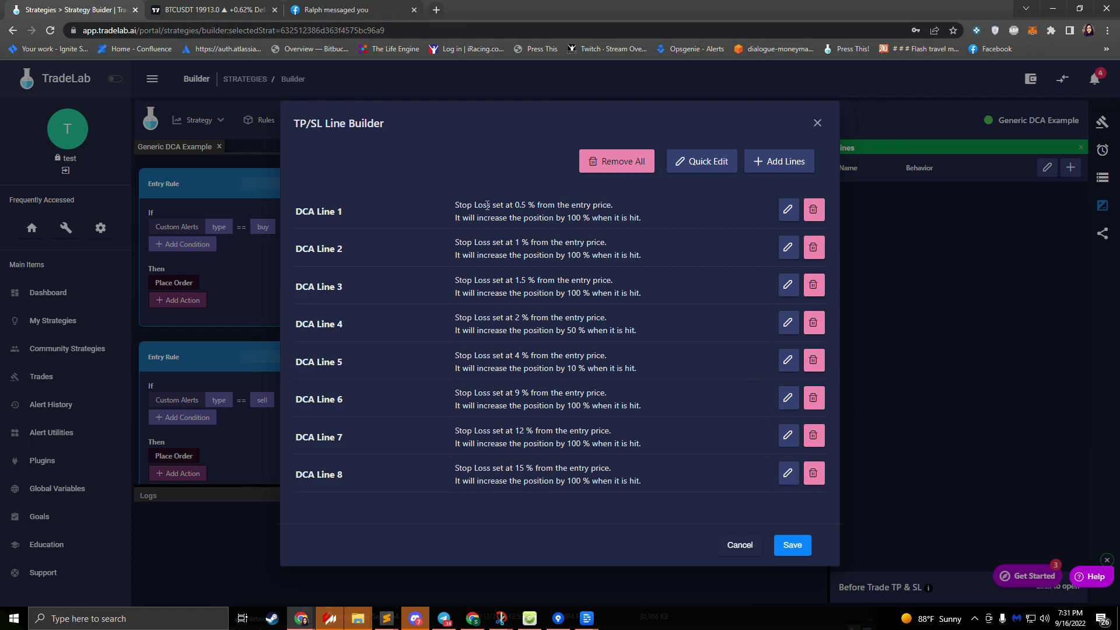
Review the trigger percentages and position increases in the DCA line summary, and save the lines to the strategy
drag(487, 204, 545, 206)
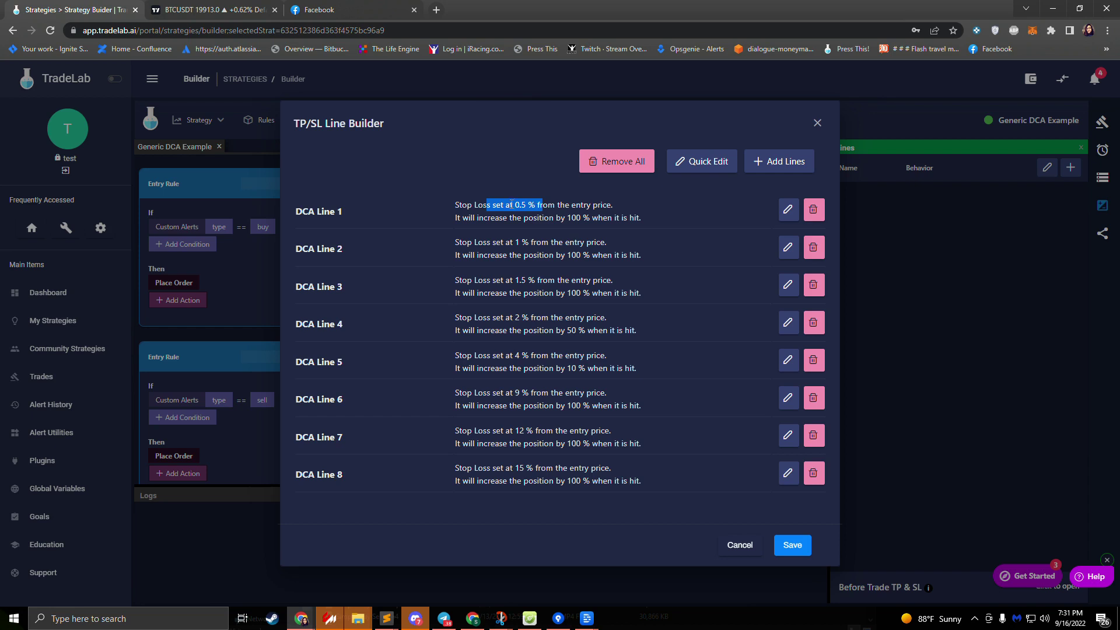
drag(506, 242, 550, 242)
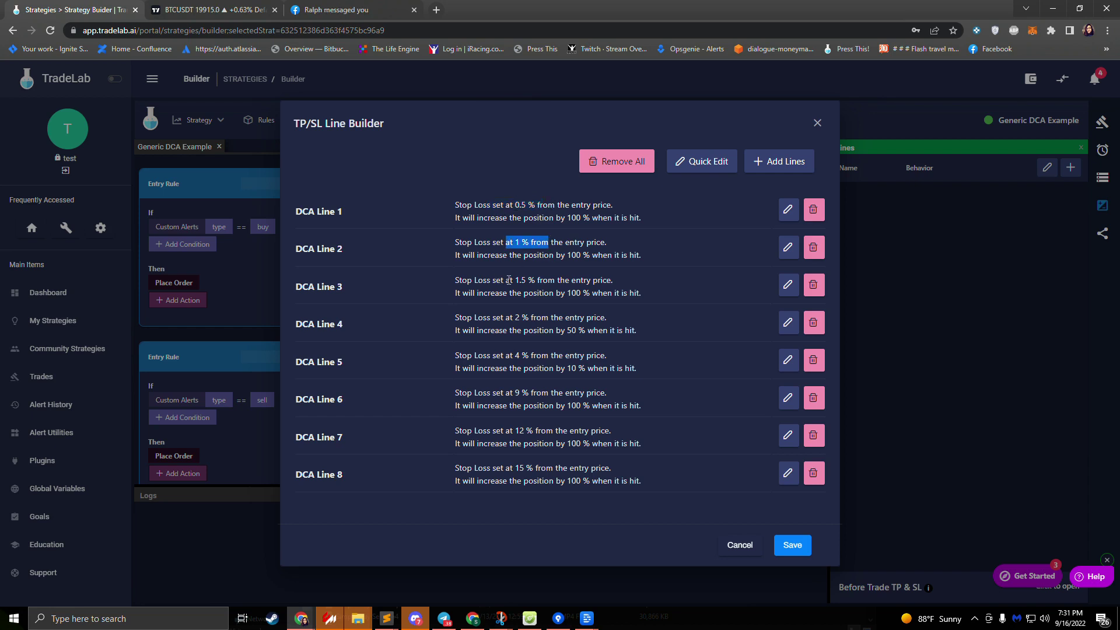
drag(560, 281, 510, 280)
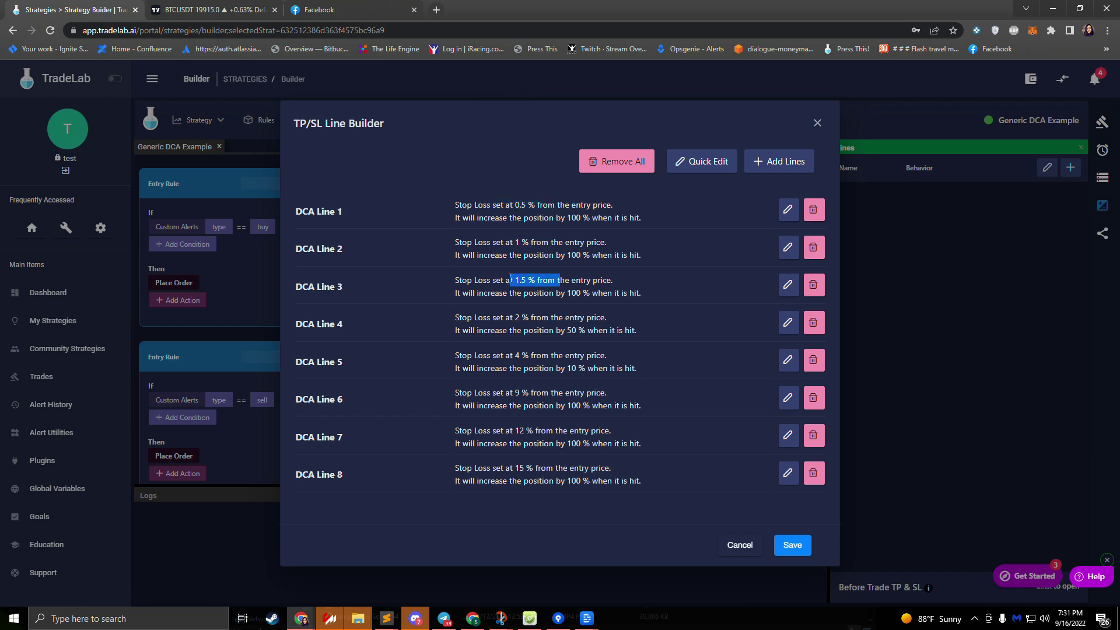
right_click(618, 340)
click(557, 298)
drag(550, 293, 594, 294)
drag(549, 330, 598, 330)
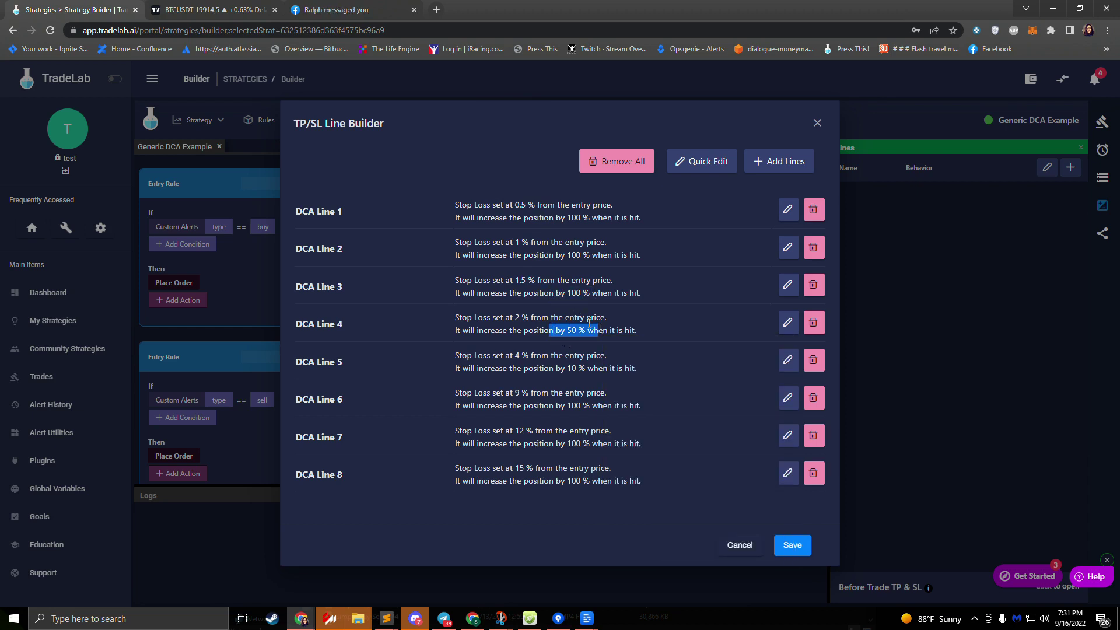
click(791, 544)
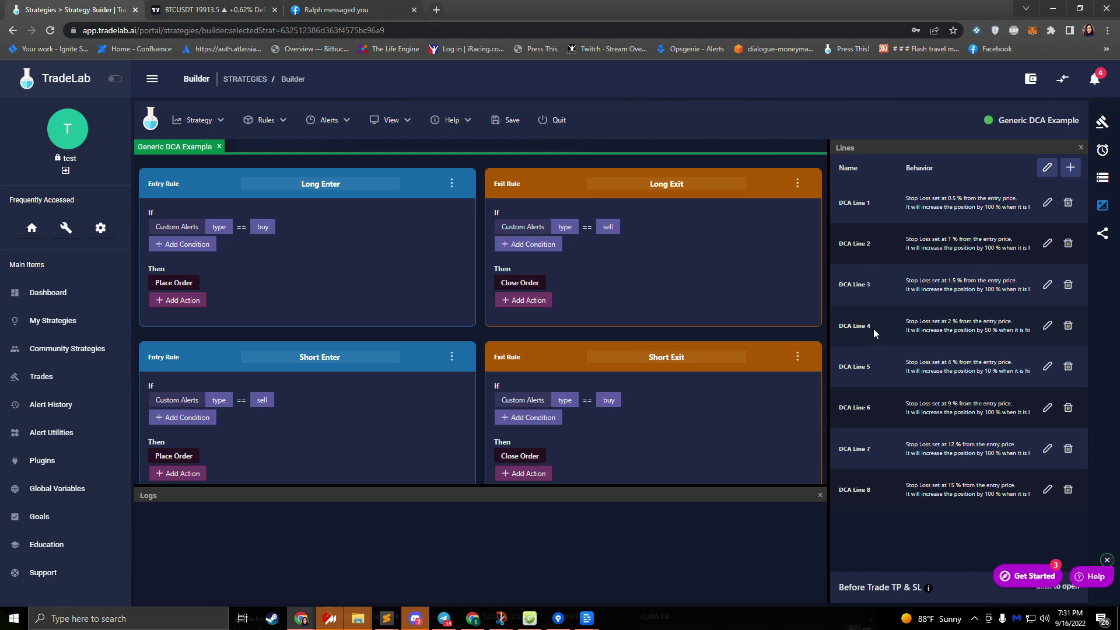
Look through all the DCA lines' settings in the quick edit view and close it
click(1047, 168)
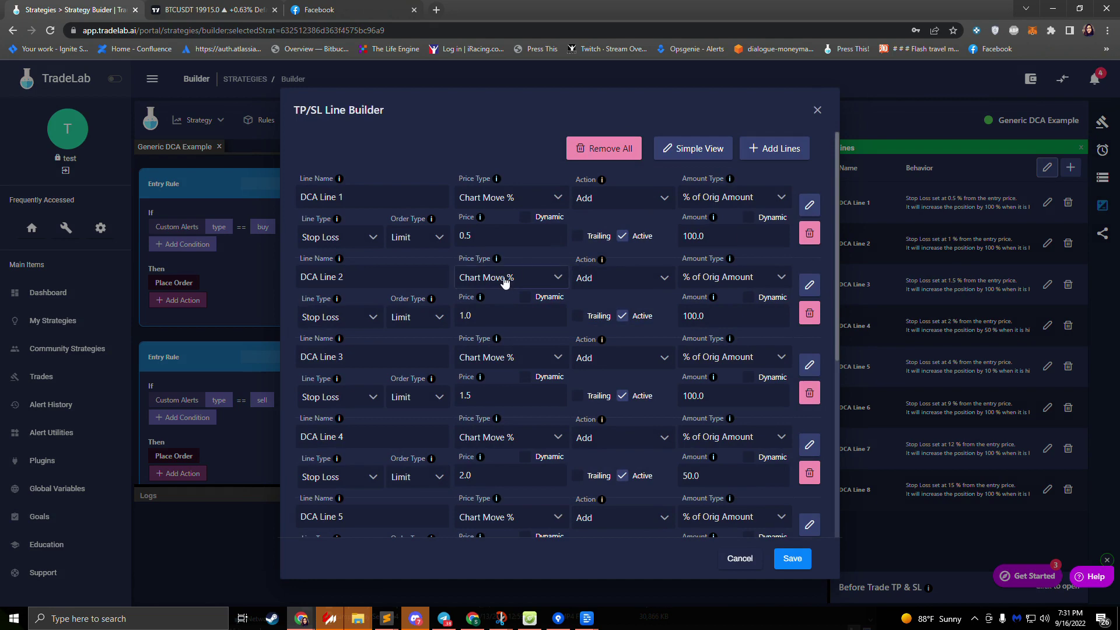
scroll(505, 283, down, 5)
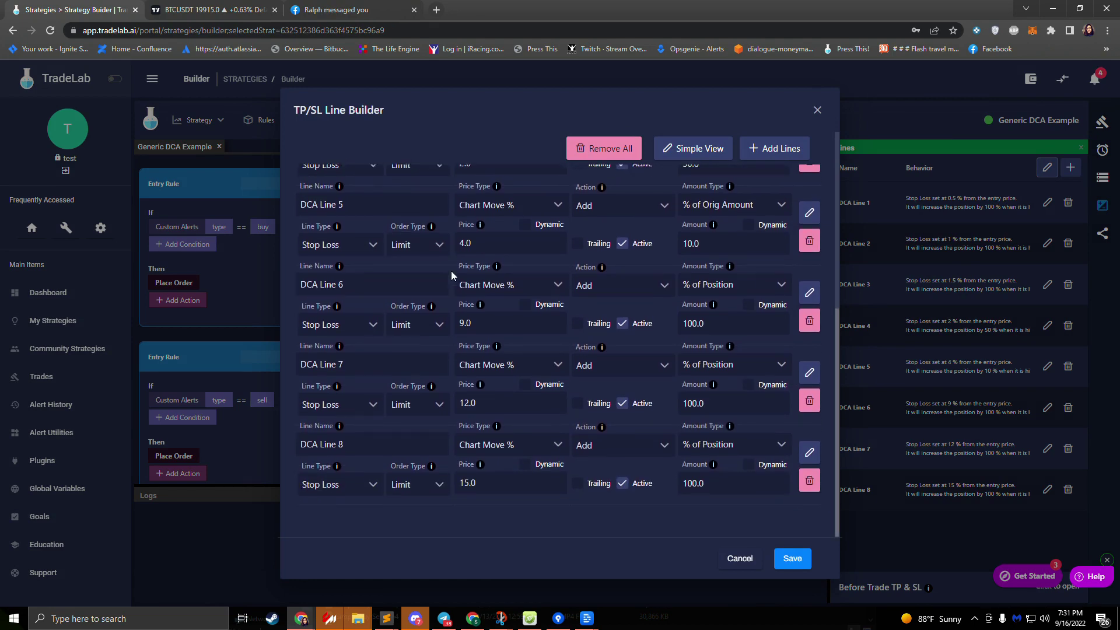
scroll(577, 298, up, 5)
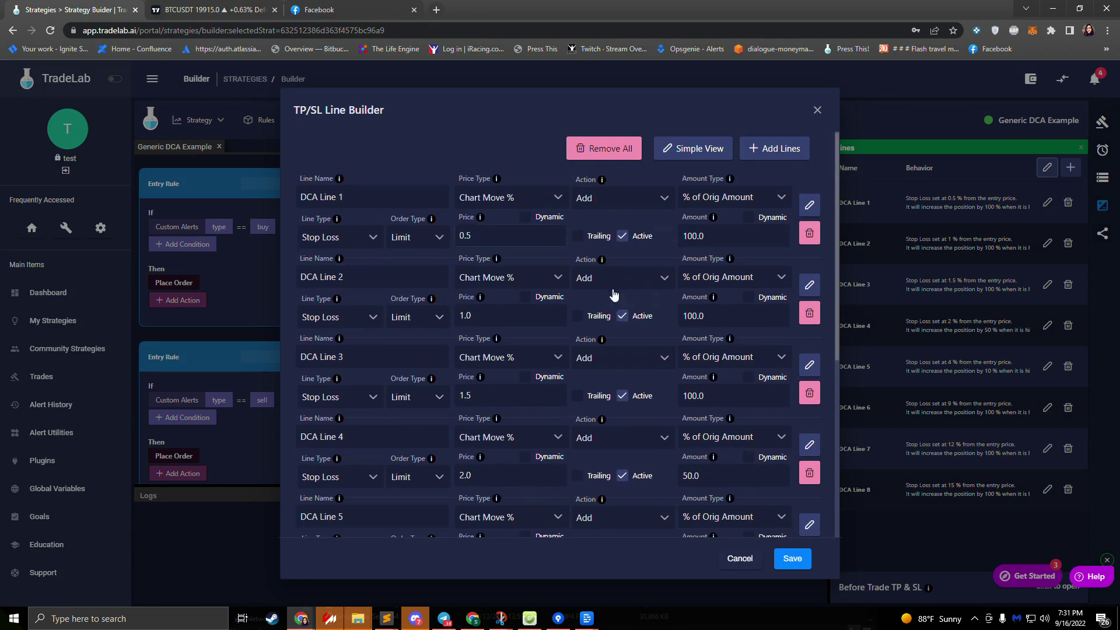
click(817, 109)
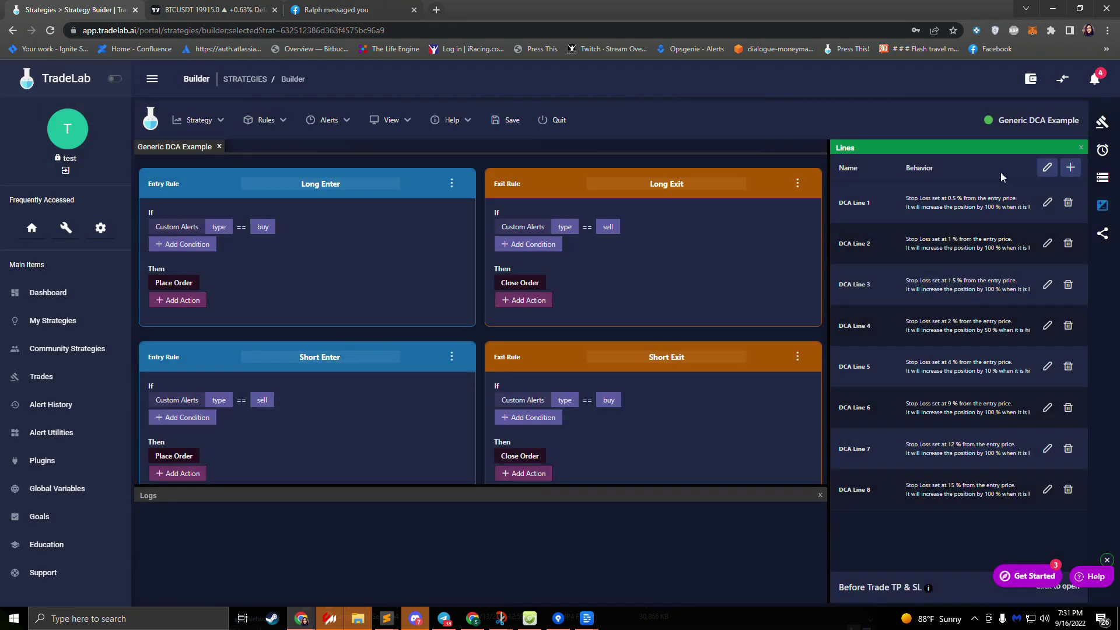
Open DCA Line 1 for editing, view its price and hit action settings, and close the builder without changes
click(1048, 203)
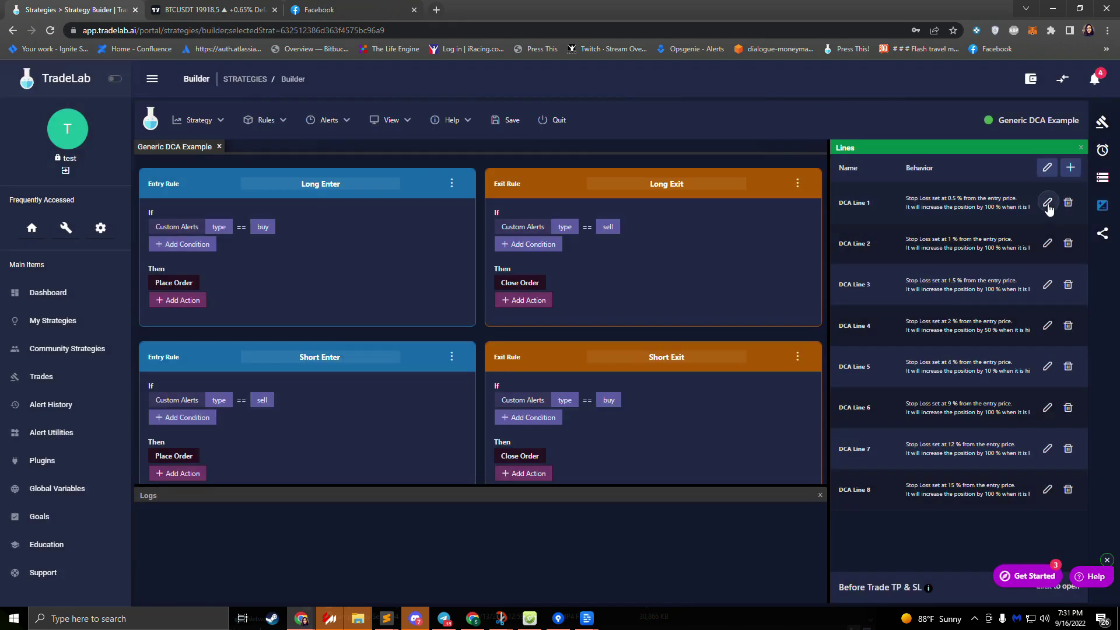
click(806, 457)
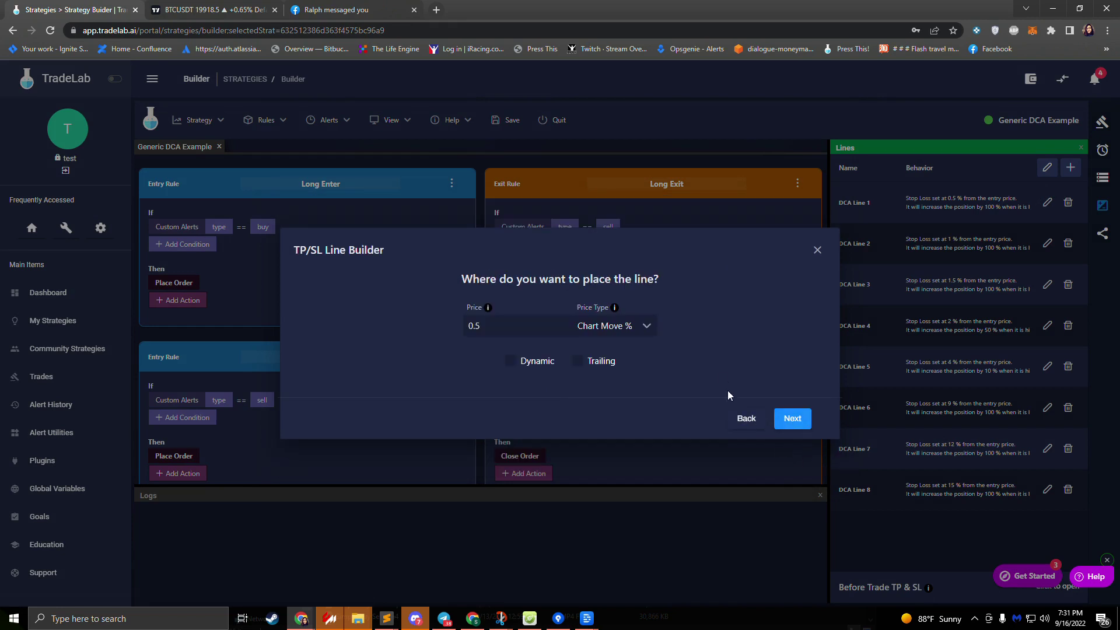
click(791, 419)
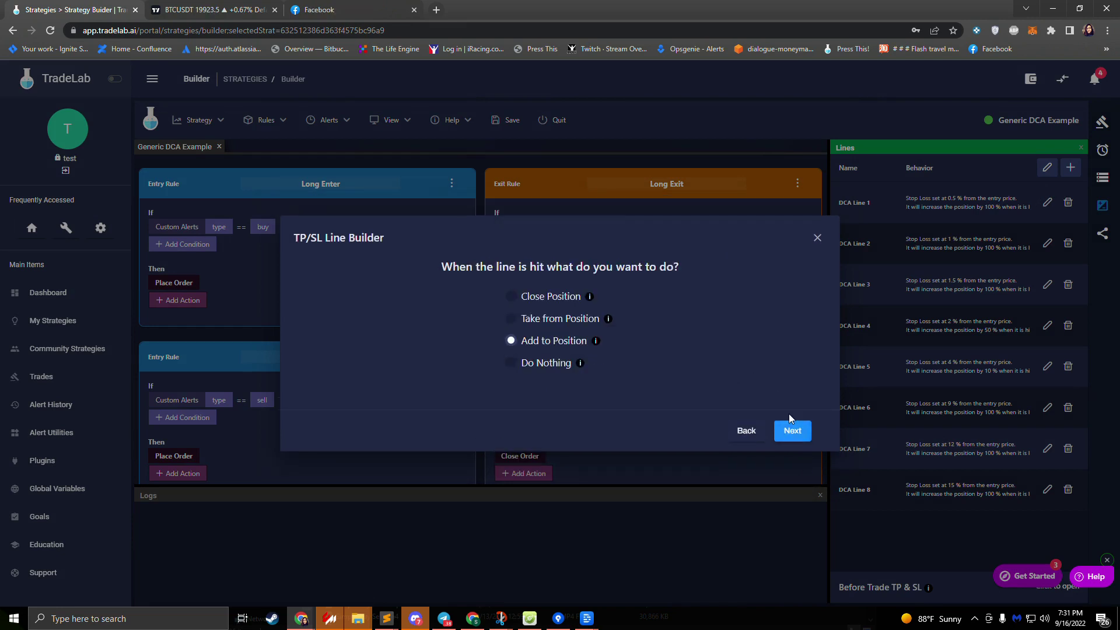
click(818, 237)
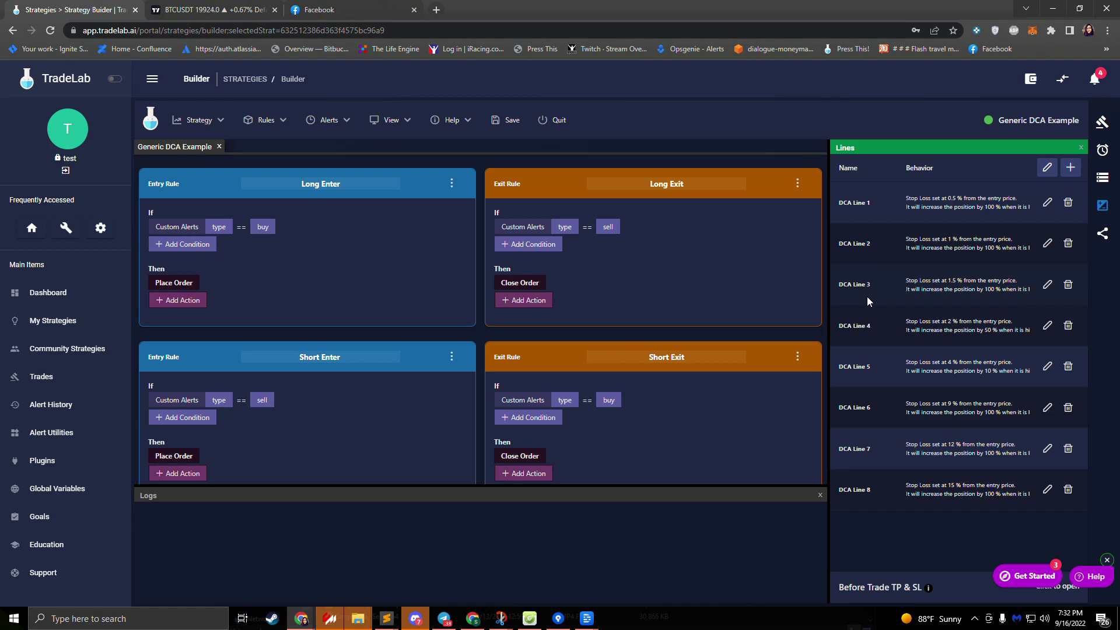
In the strategy's trade settings, change the amount type to USD and set the trade amount to 50
click(1102, 121)
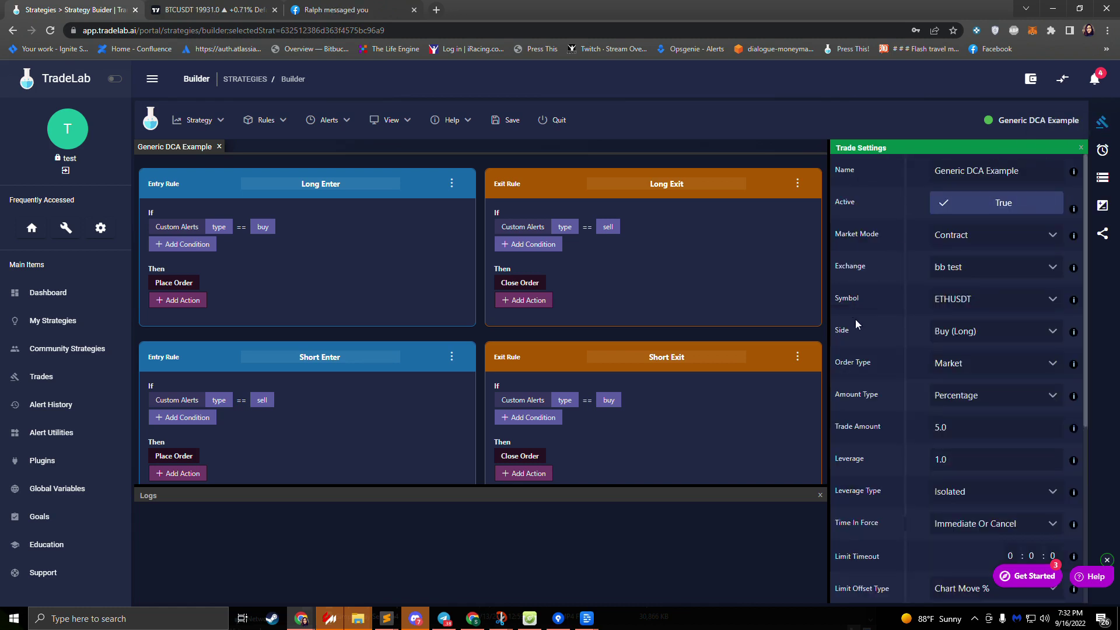
double_click(977, 423)
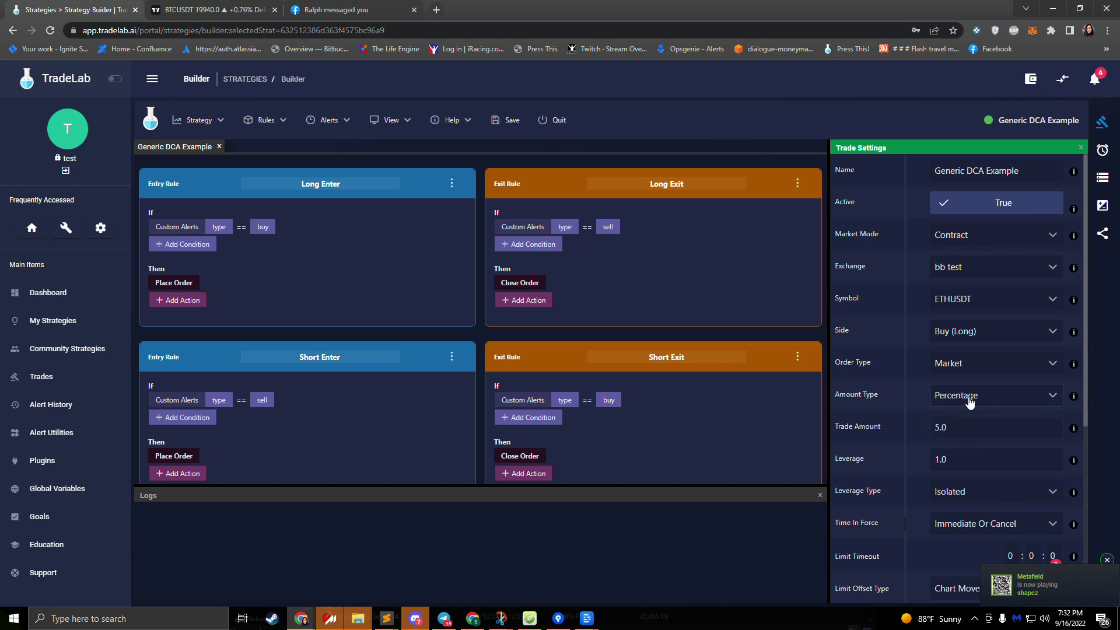
click(977, 396)
click(957, 486)
click(967, 420)
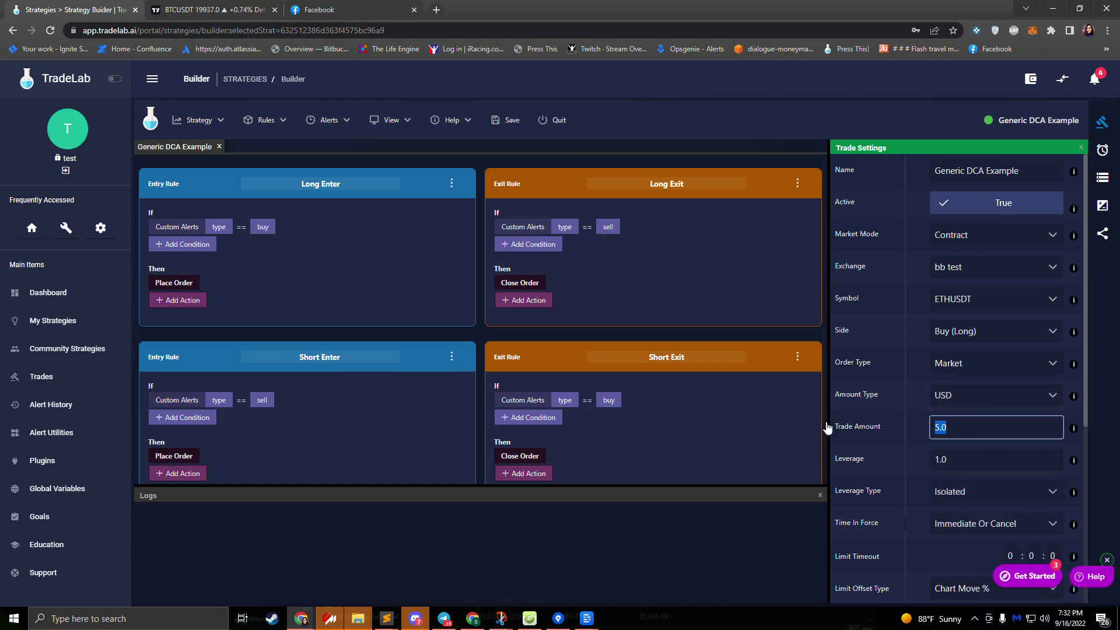
text(50.0)
drag(960, 427, 885, 417)
key(Tab)
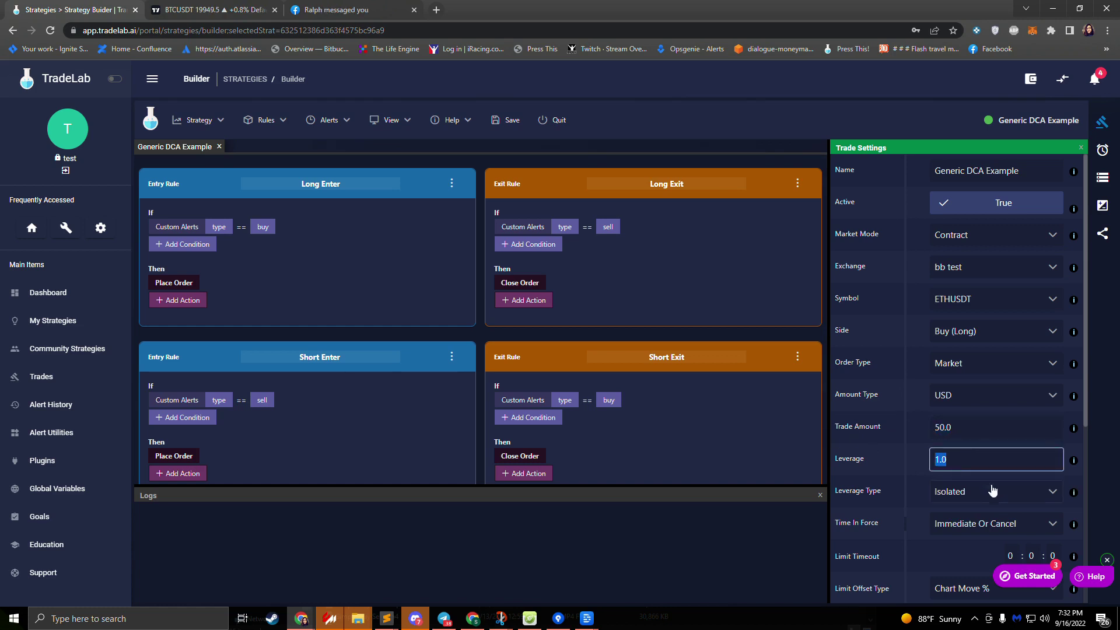
click(991, 495)
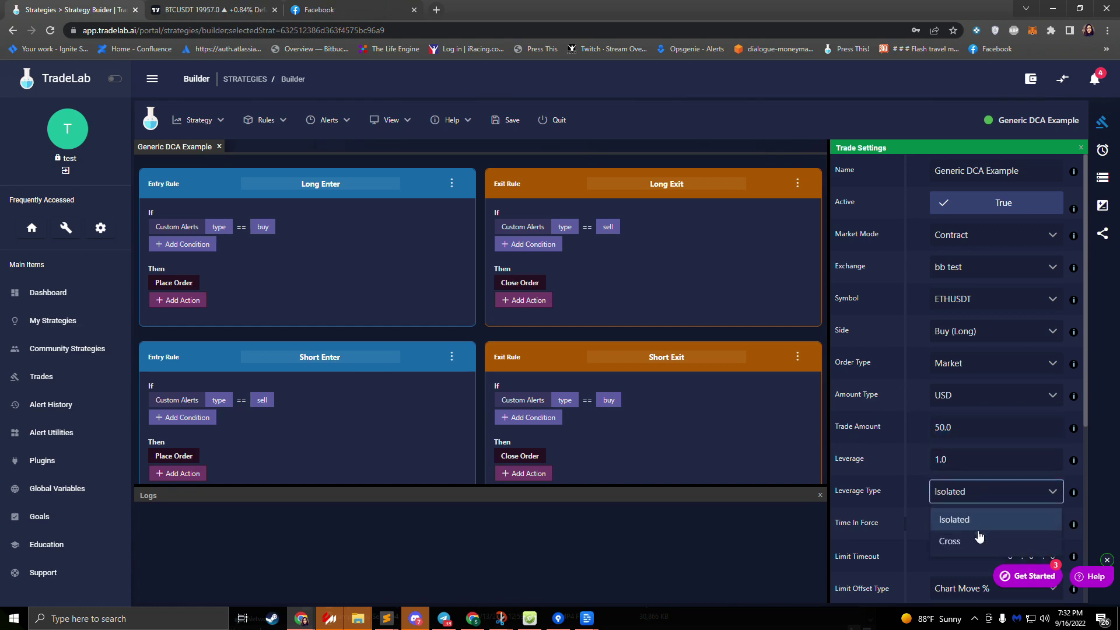
click(960, 492)
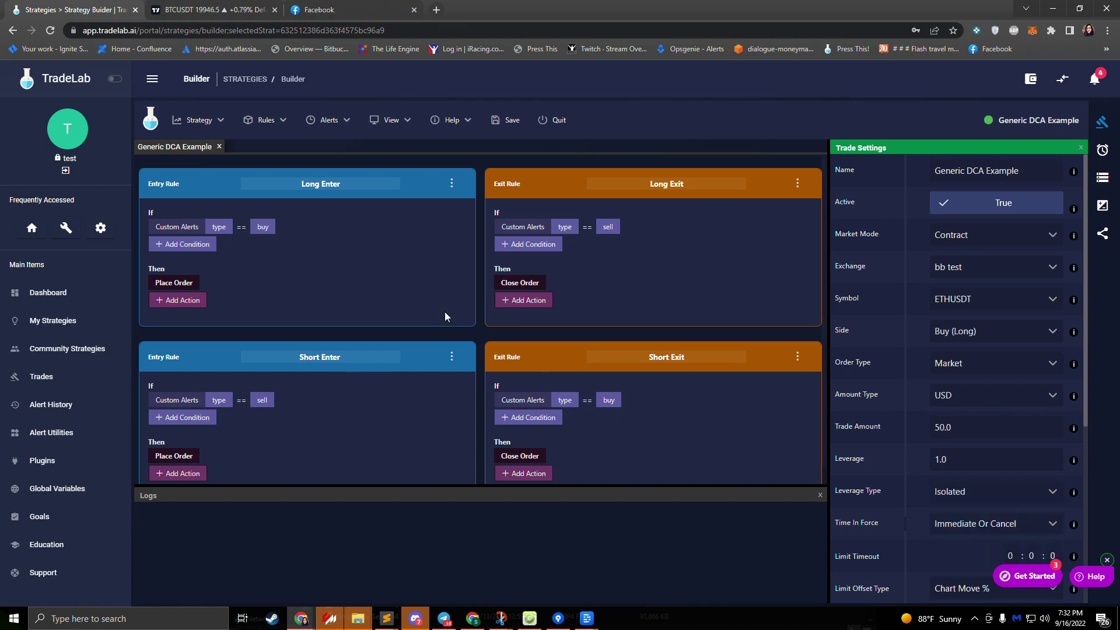
Review the strategy's Buy and Sell alerts and its list of DCA lines
click(1103, 150)
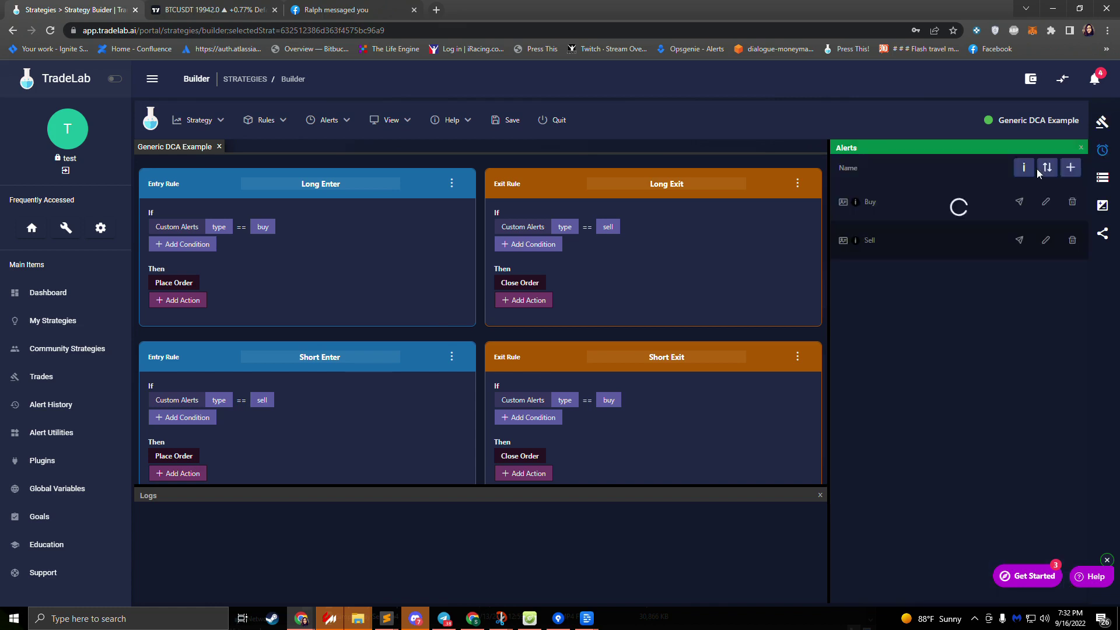
click(885, 203)
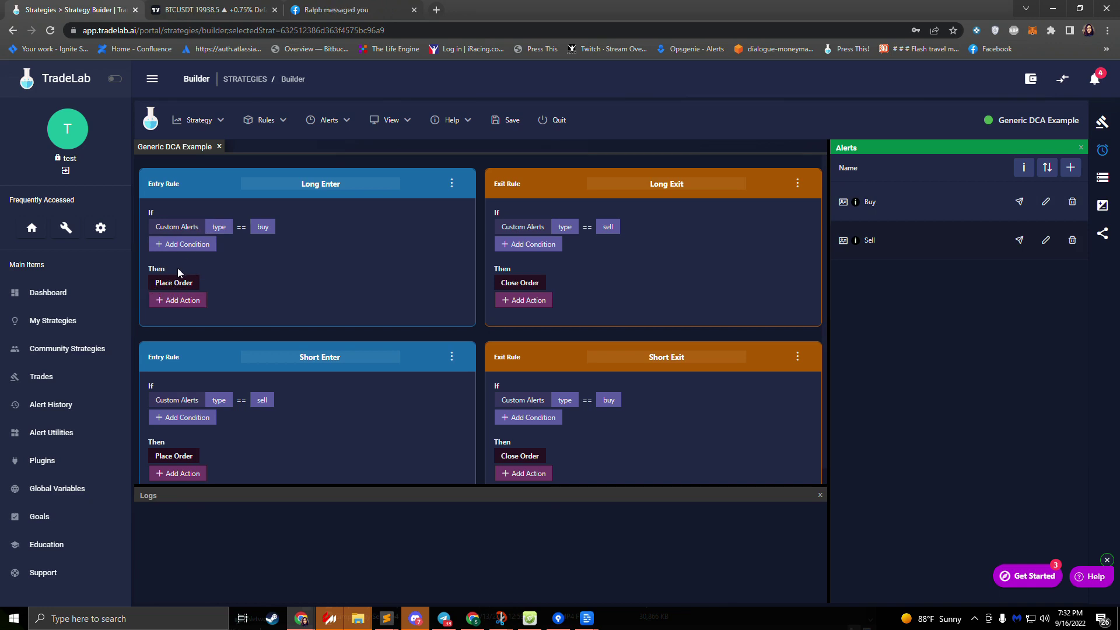
click(1103, 205)
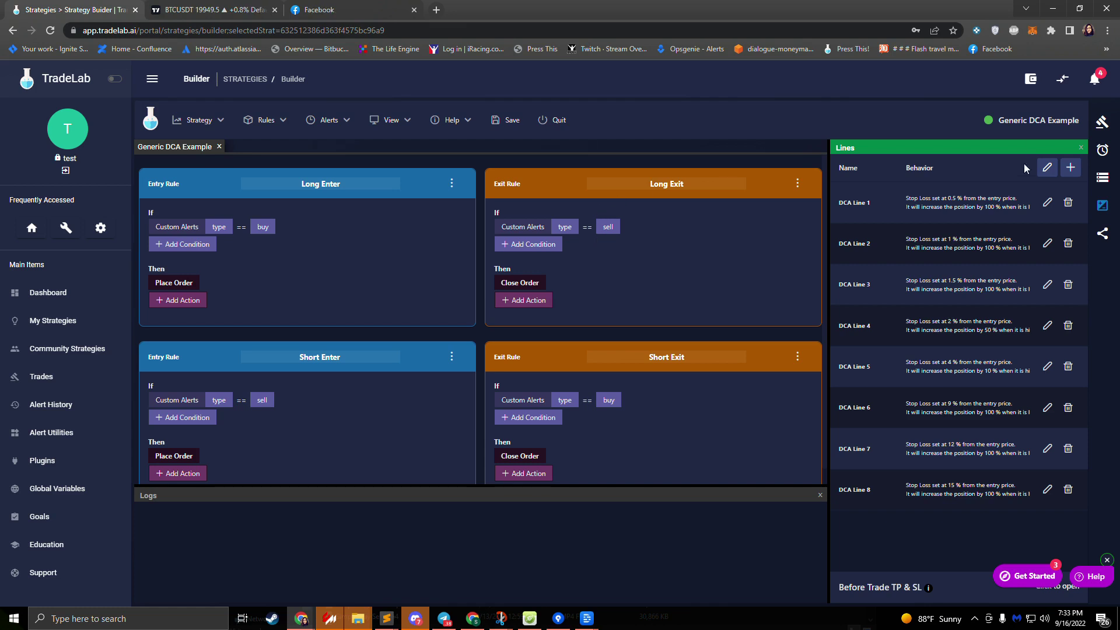
click(1071, 168)
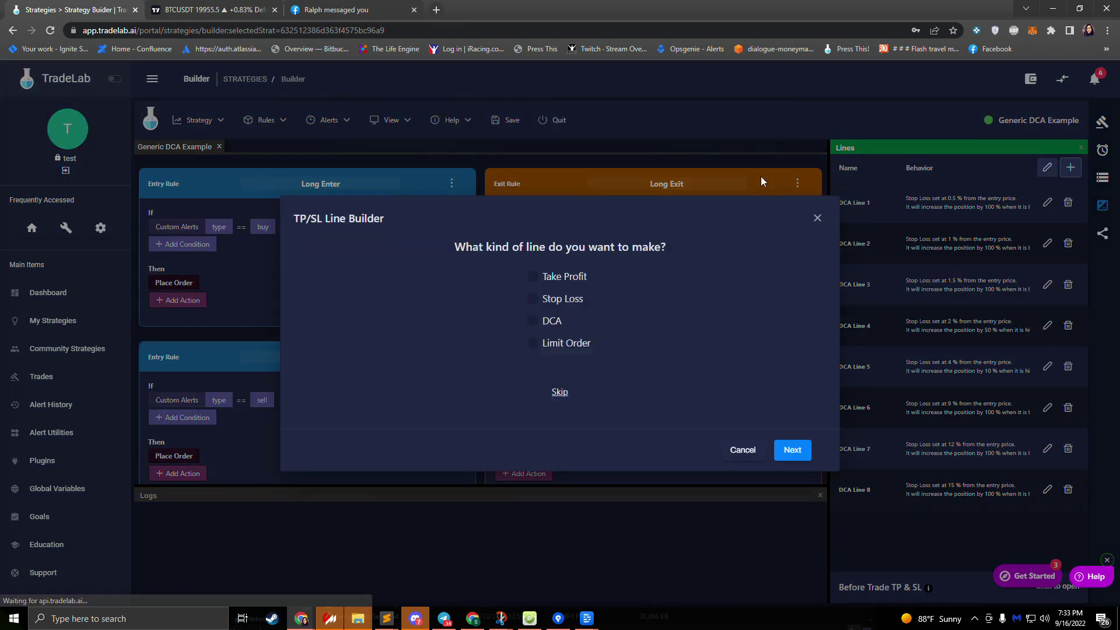
click(538, 276)
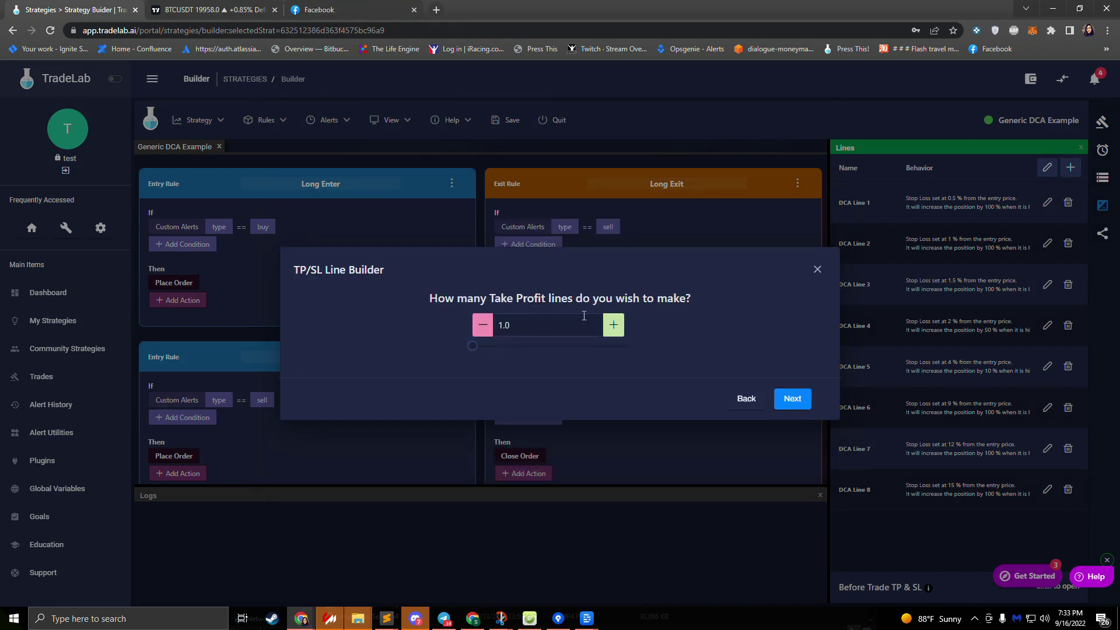
click(598, 324)
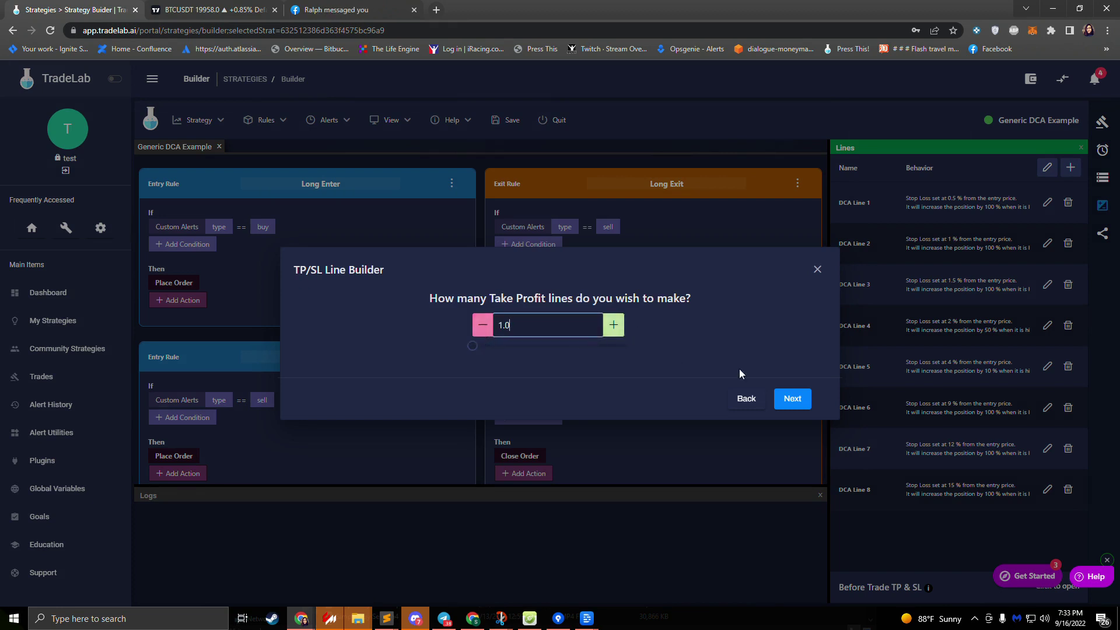
click(793, 399)
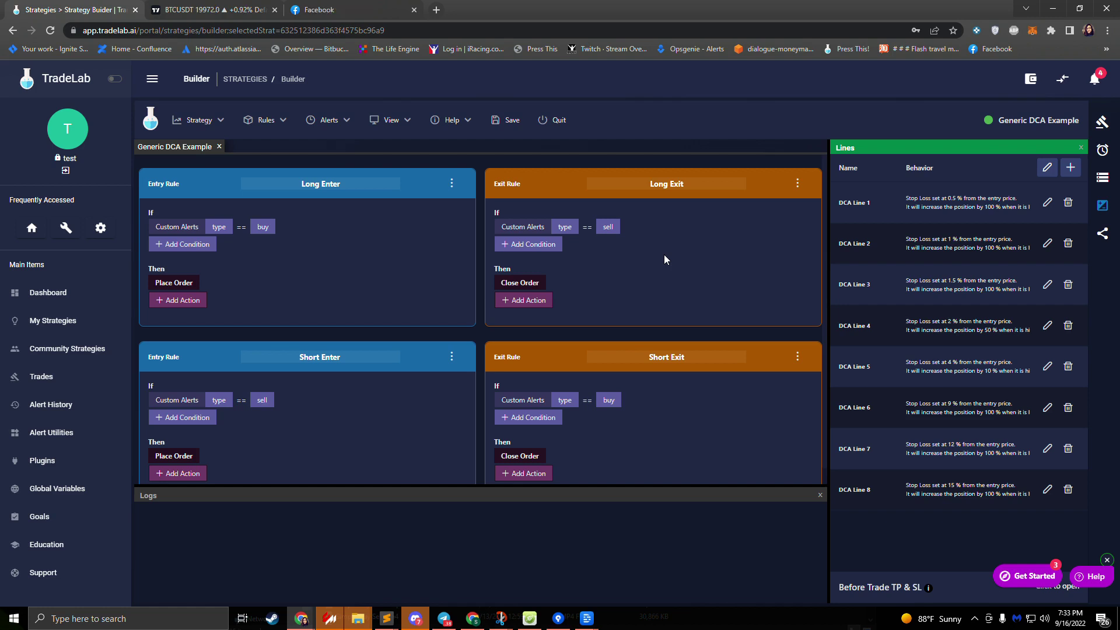
Save the Generic DCA Example strategy and quit the builder to the strategy list
click(506, 129)
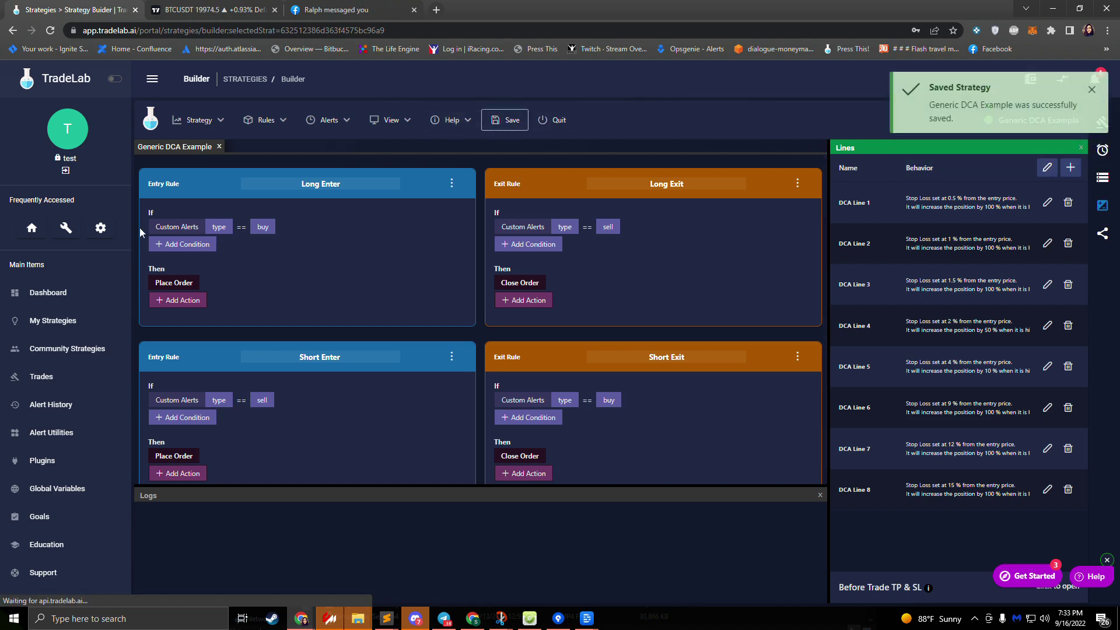
click(554, 121)
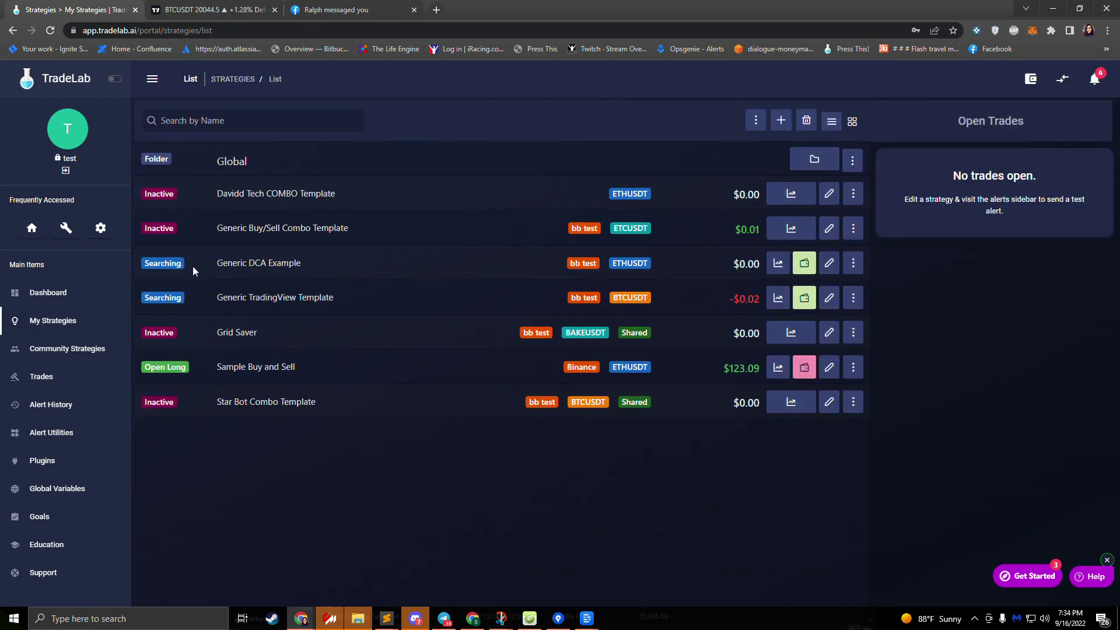
Check the Generic DCA Example's status in the list and open its details with the TPSL and limit lines
mouse_move(150, 262)
drag(144, 263, 182, 263)
click(352, 261)
click(352, 261)
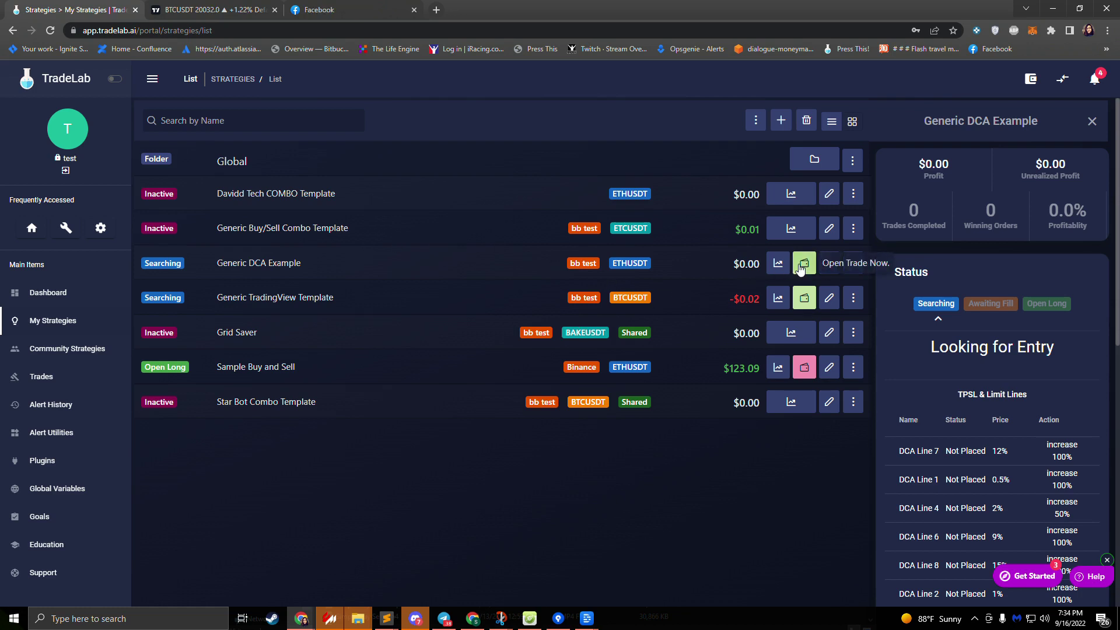
Switch the strategies to card view, manually open a trade for Generic DCA Example, and show the strategy's live position details
click(851, 120)
scroll(513, 323, down, 1)
scroll(513, 323, down, 3)
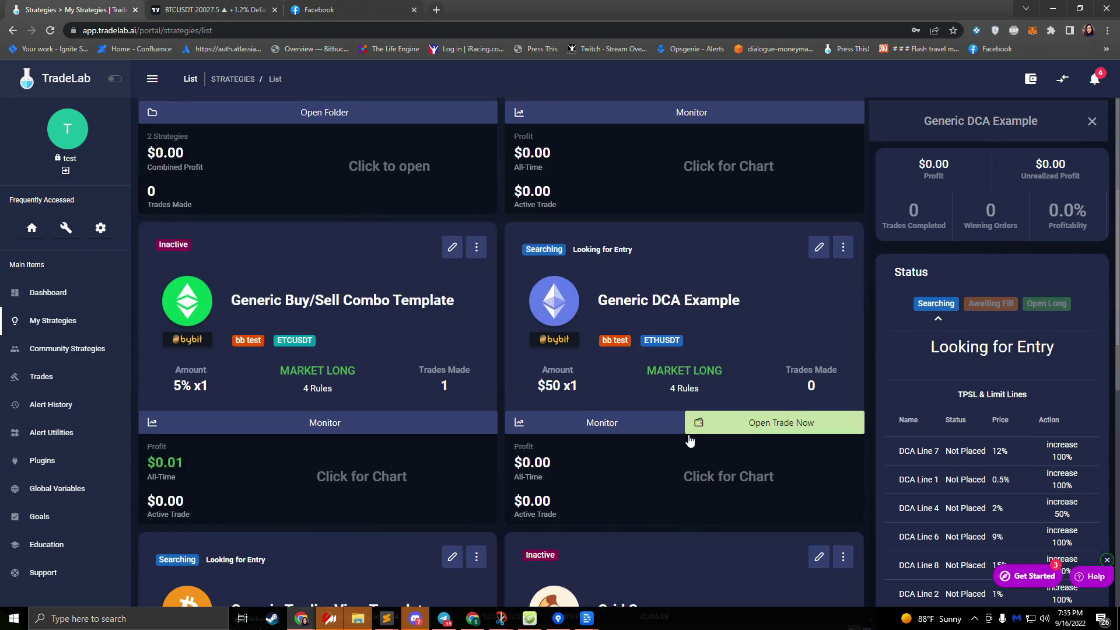
click(750, 431)
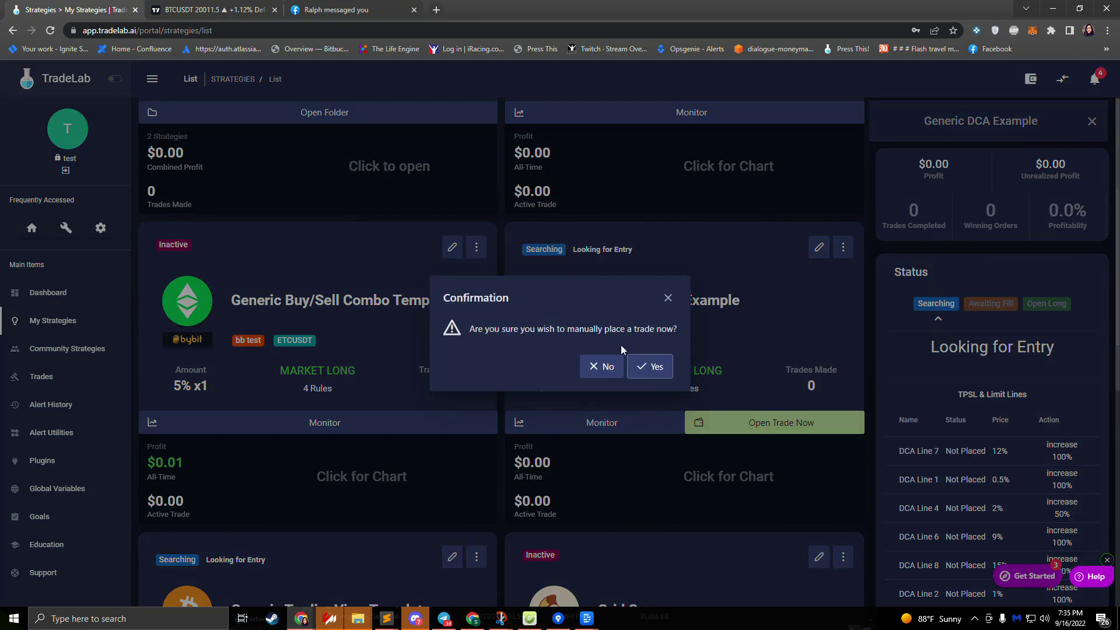
click(658, 365)
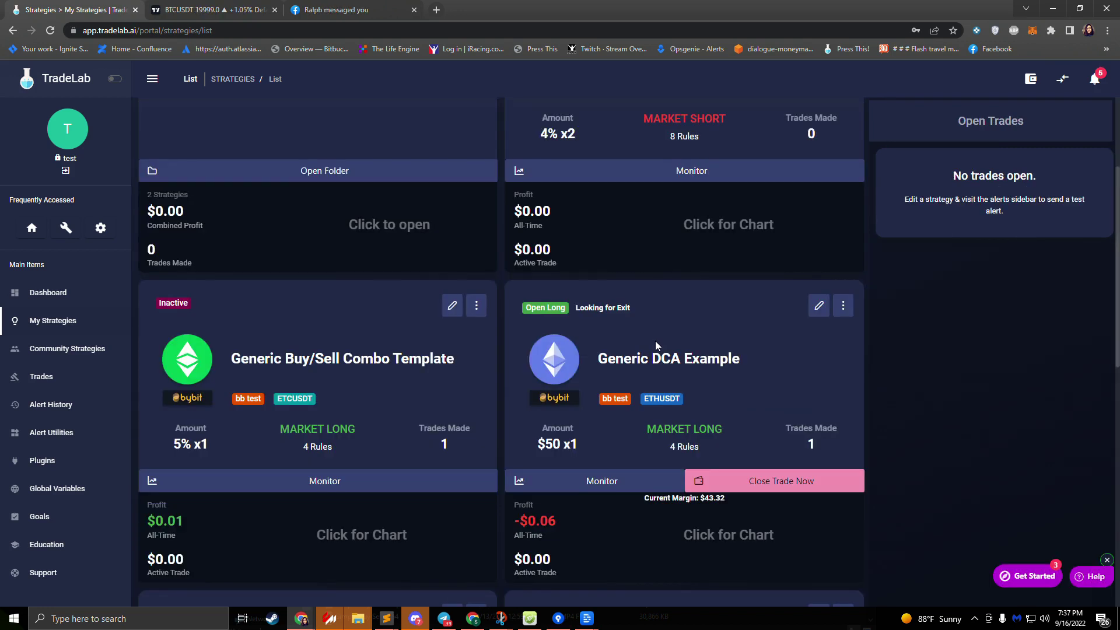
right_click(656, 340)
click(604, 340)
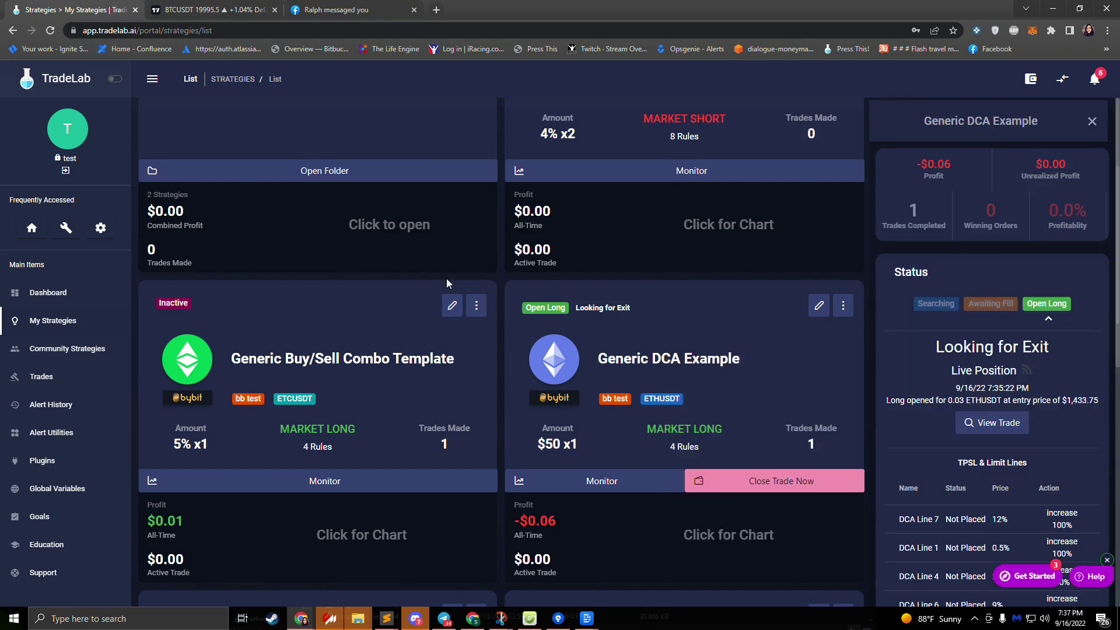
Open Generic DCA Example for editing and send its Sell test alert for ETHUSDT with real orders enabled
click(819, 305)
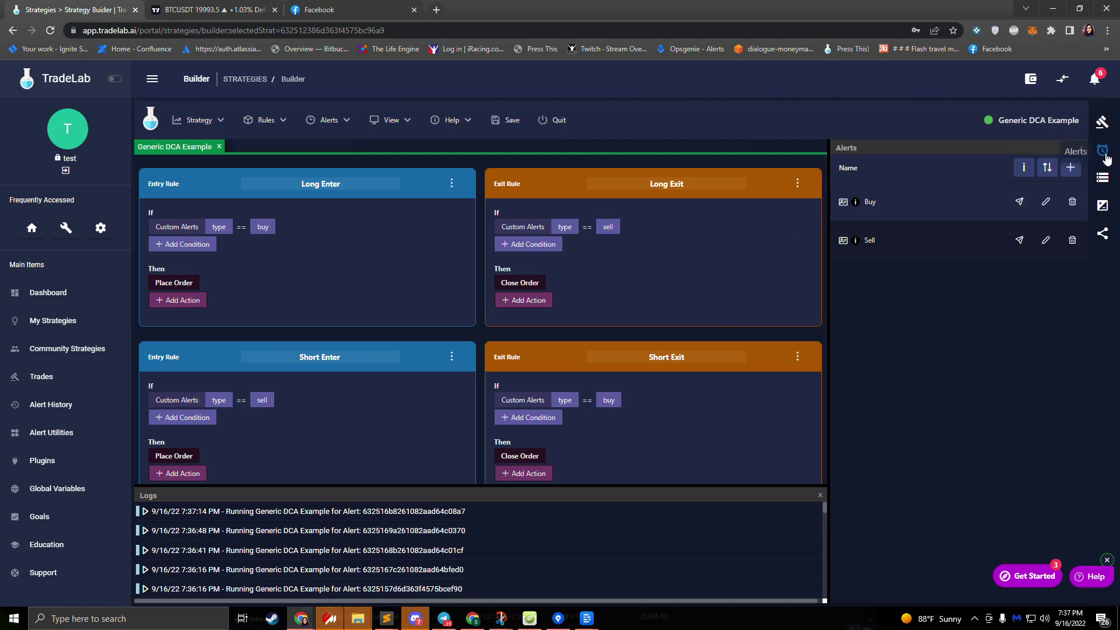
click(1019, 203)
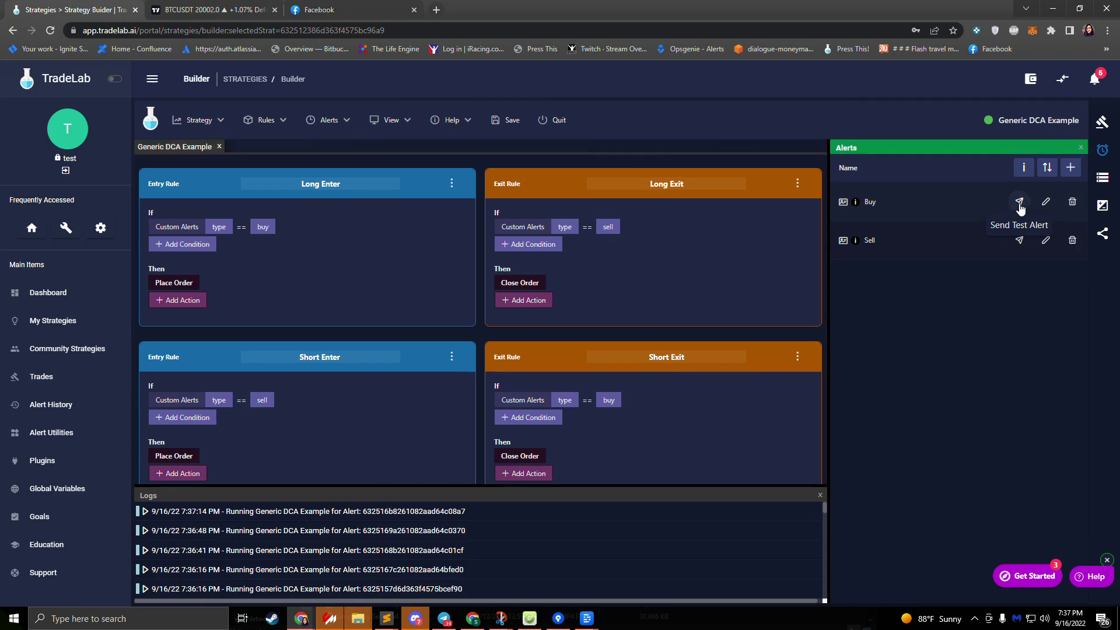
click(816, 212)
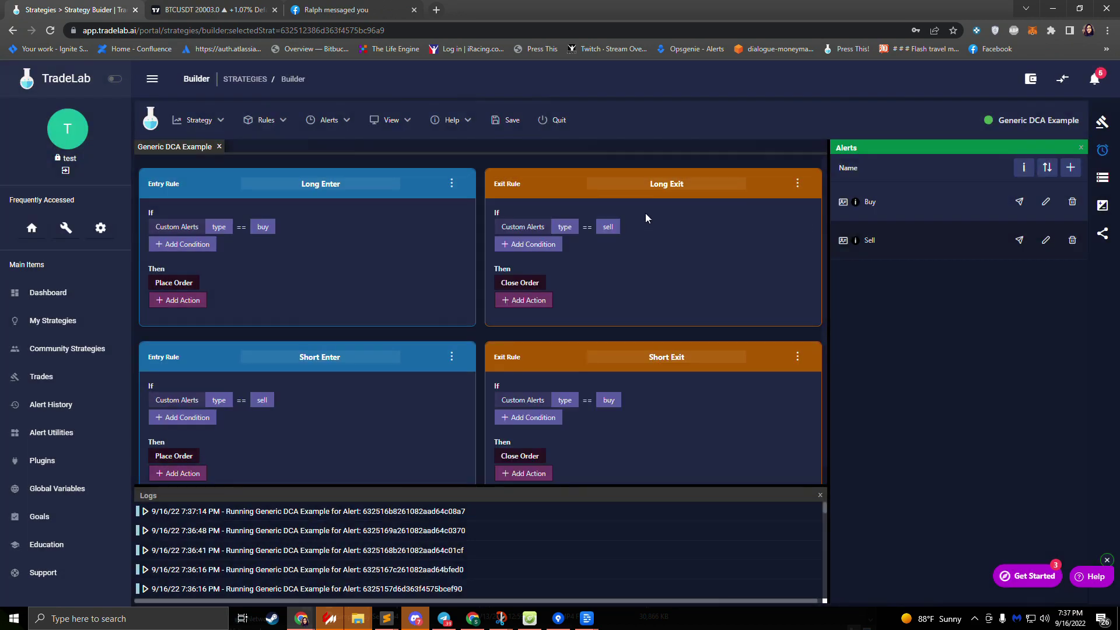
click(1019, 239)
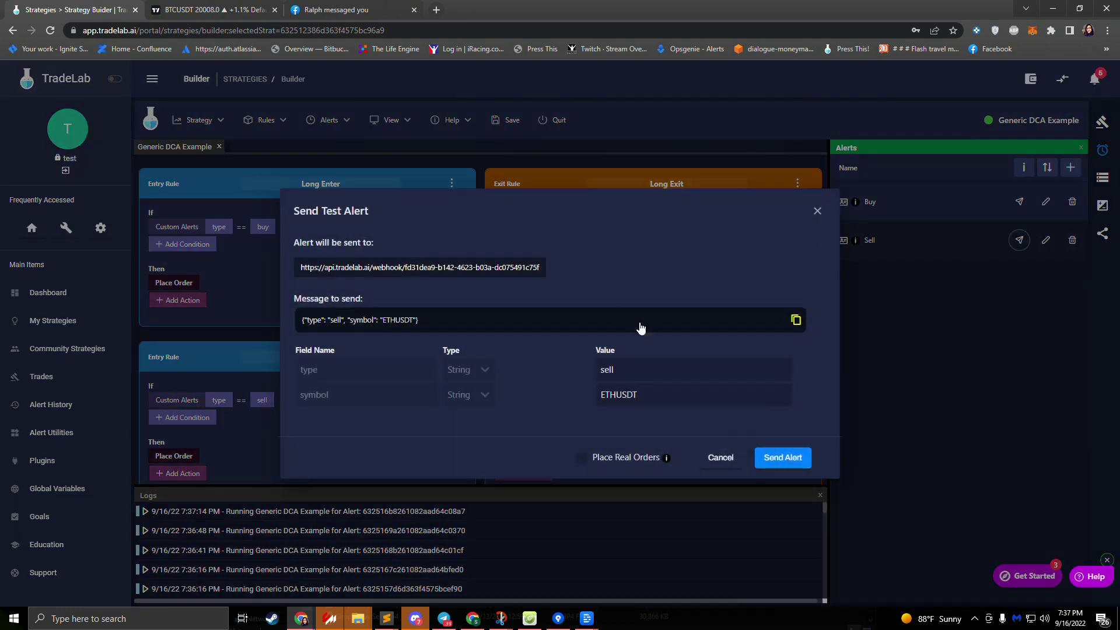
click(581, 459)
click(790, 457)
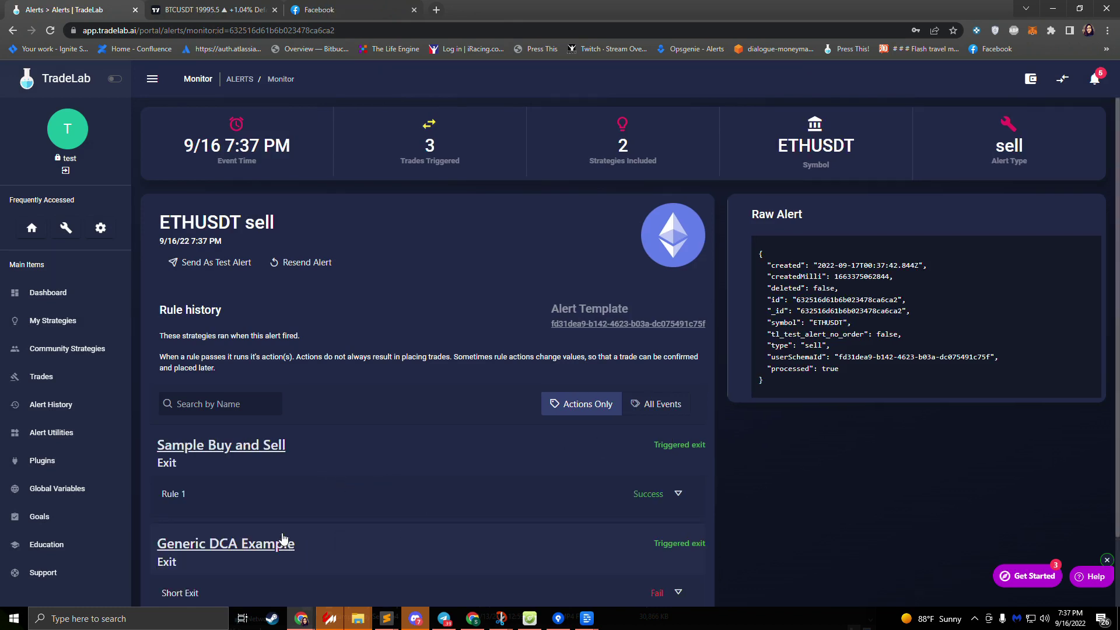
Examine the conditions and actions of Generic DCA Example's Long Exit rule in the sell alert's rule history
scroll(303, 546, down, 2)
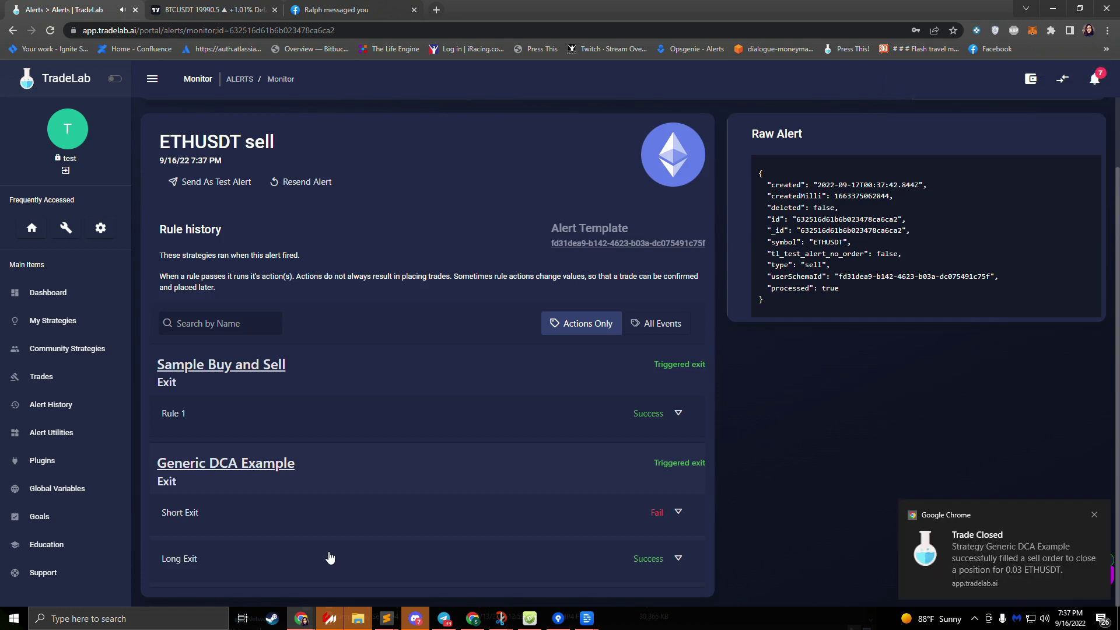
click(319, 553)
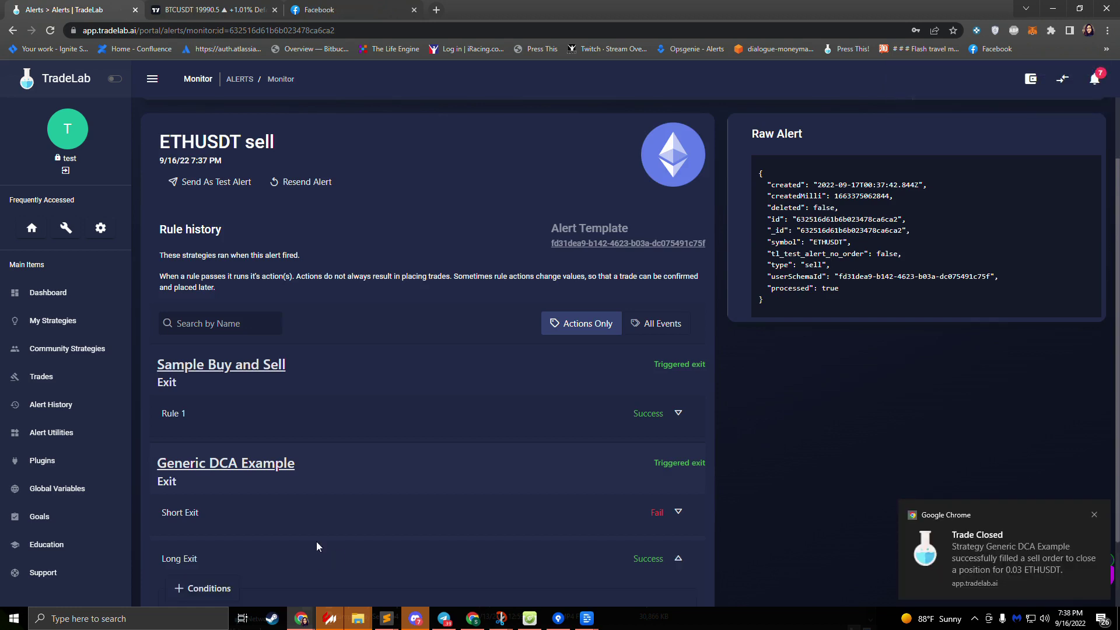
scroll(309, 534, down, 2)
click(212, 512)
scroll(231, 523, down, 2)
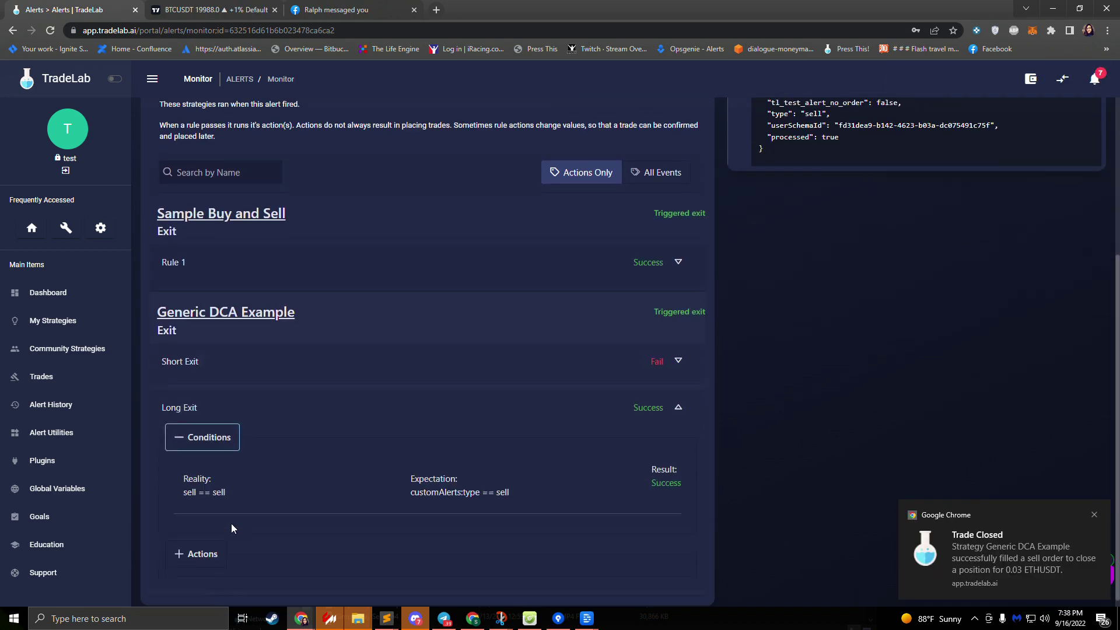
click(199, 538)
scroll(236, 484, down, 2)
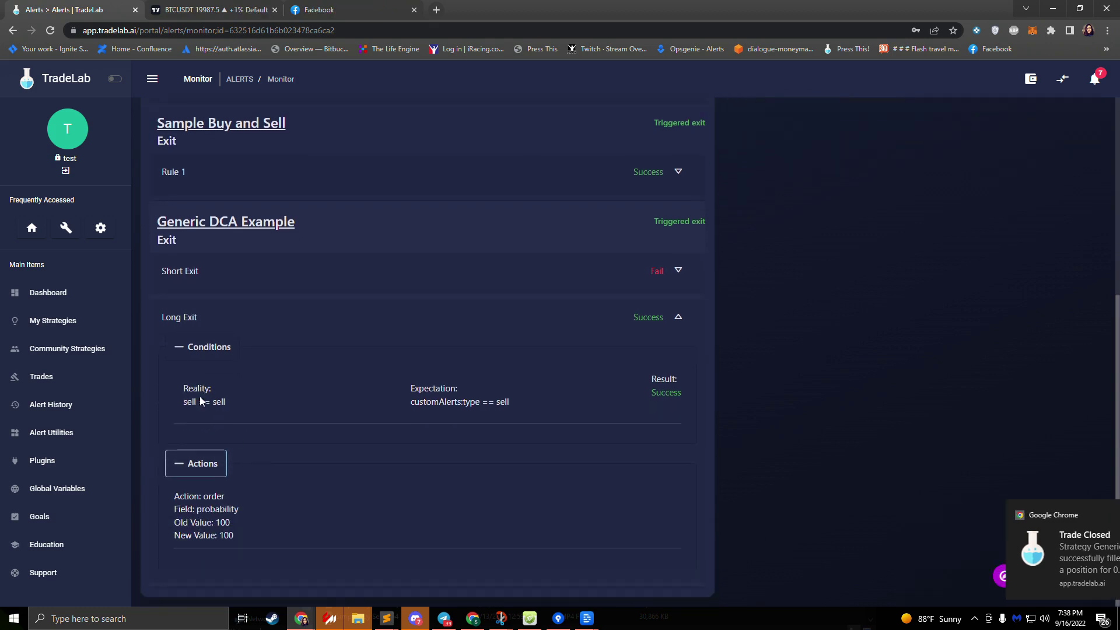
Return to My Strategies, check Generic DCA Example's status and details, and open the help window
click(65, 322)
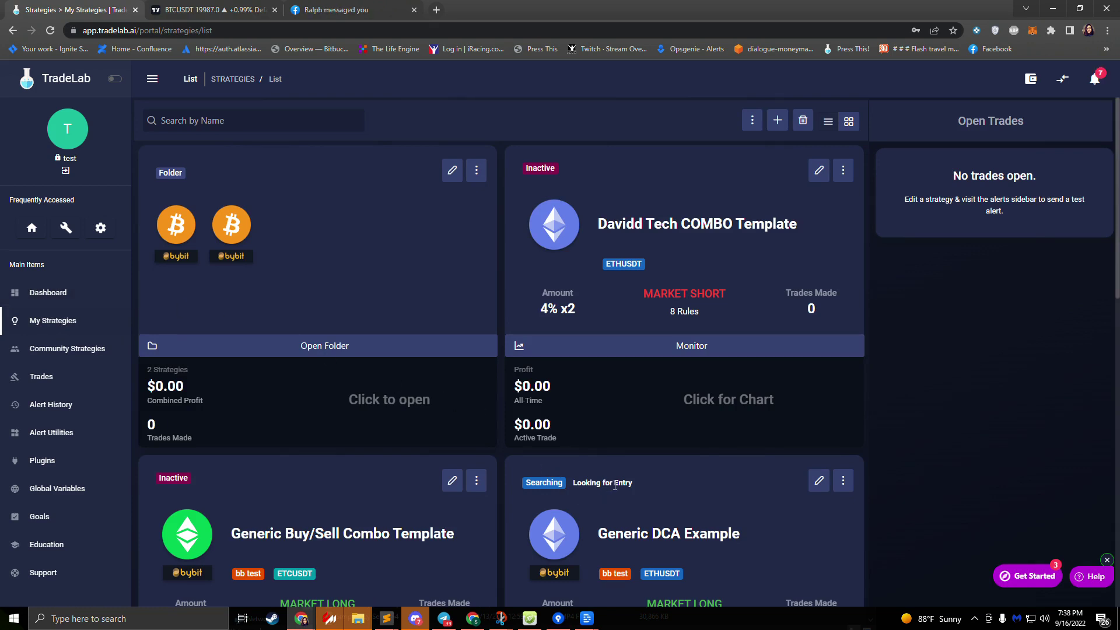
drag(642, 482, 573, 486)
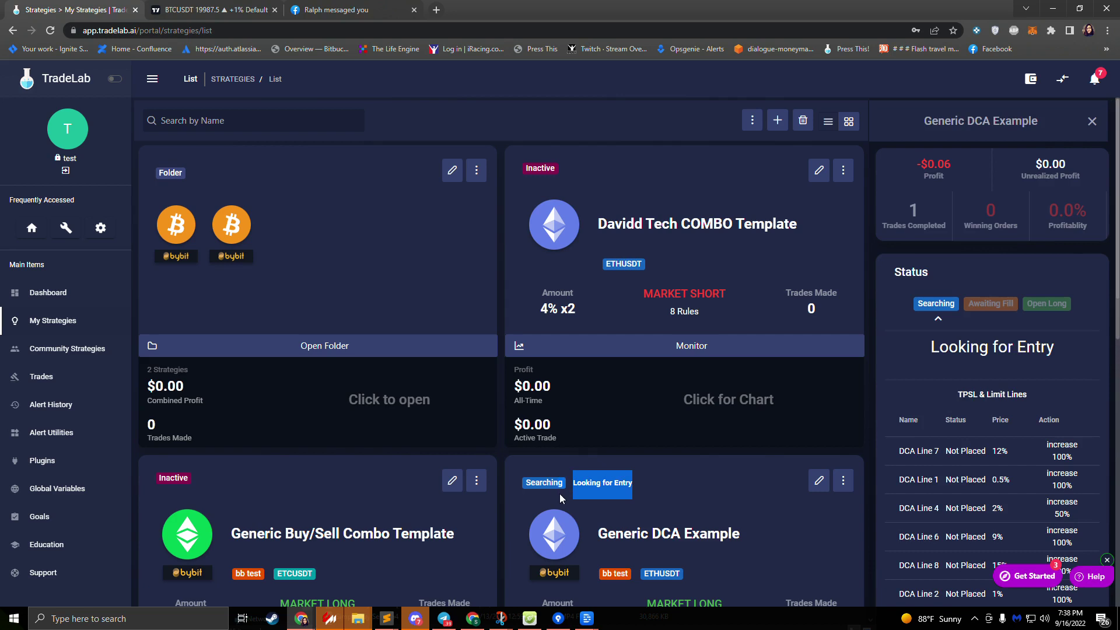
click(559, 493)
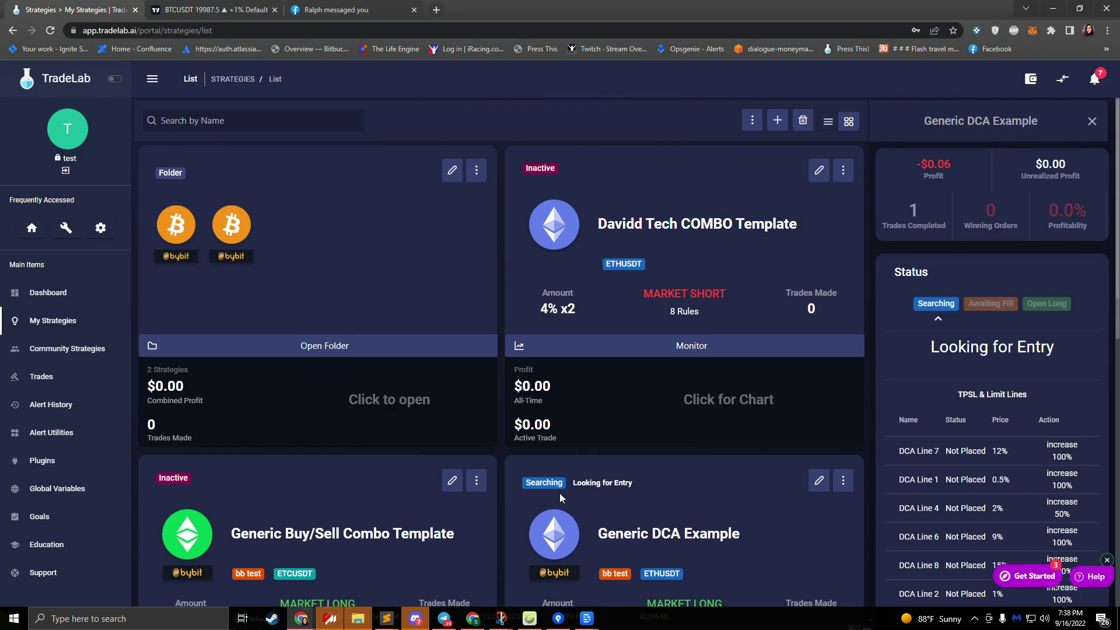
click(1095, 577)
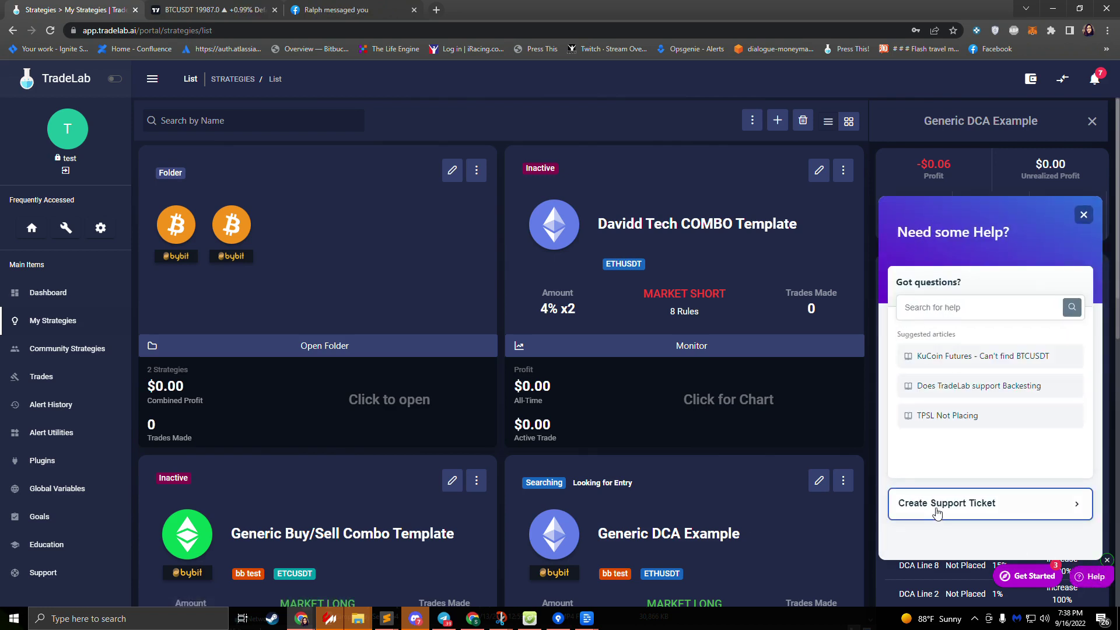